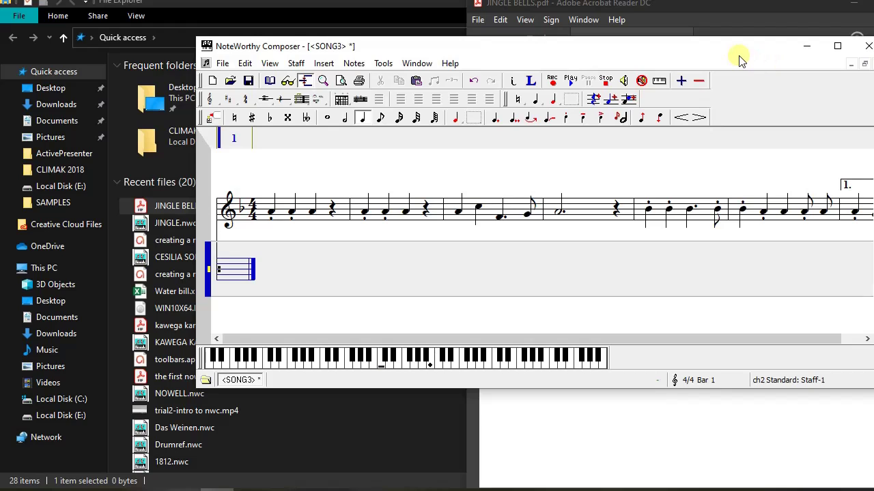
Step: Place the composer window beside the Jingle Bells PDF and review the bass line in the printed score
left_click_drag(737, 54, 1, 254)
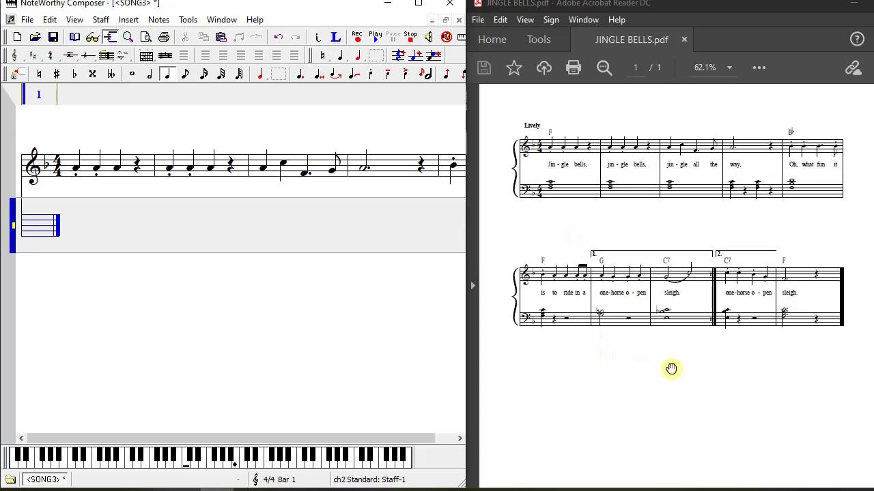
scroll(627, 326, "up", 1)
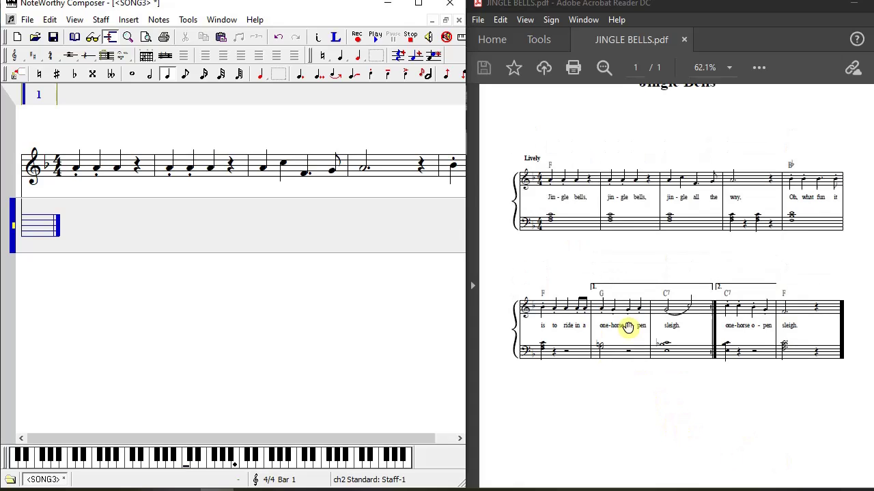
scroll(627, 326, "up", 1)
scroll(682, 266, "up", 1)
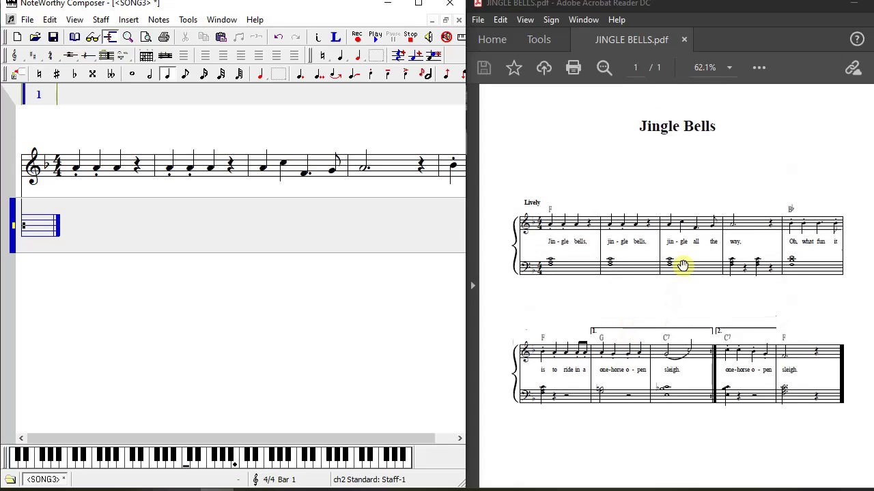
scroll(645, 286, "down", 3)
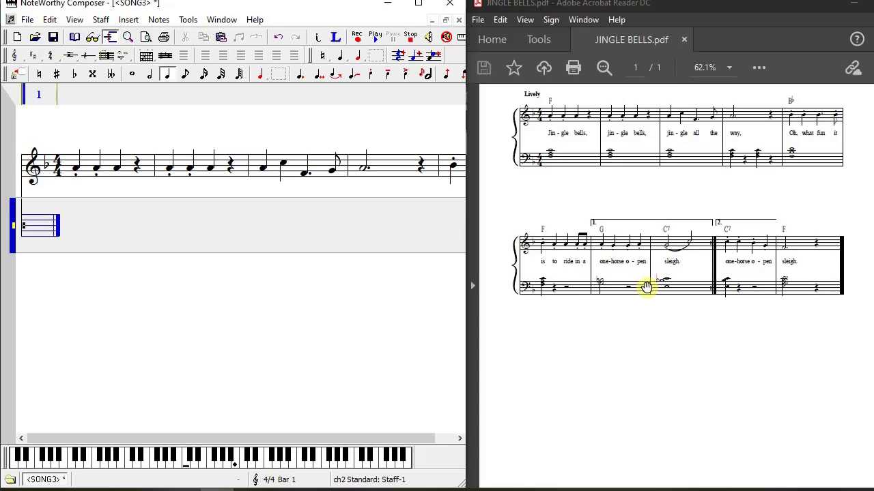
scroll(645, 287, "up", 2)
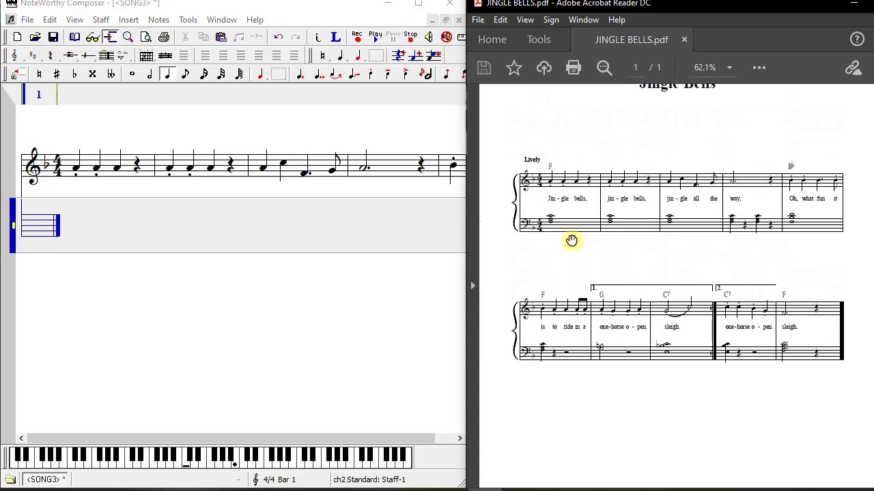
scroll(573, 241, "up", 3)
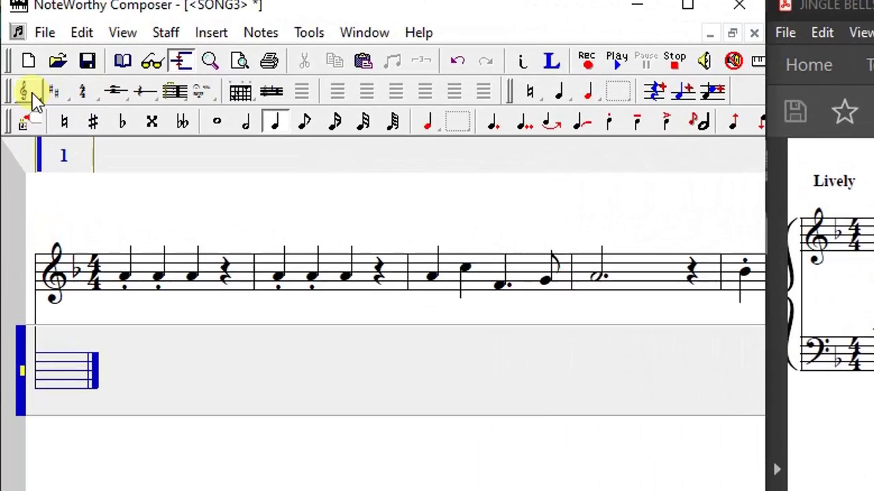
Step: Add a bass clef, an F key signature and a 4/4 time signature to the empty lower staff
left_click(27, 93)
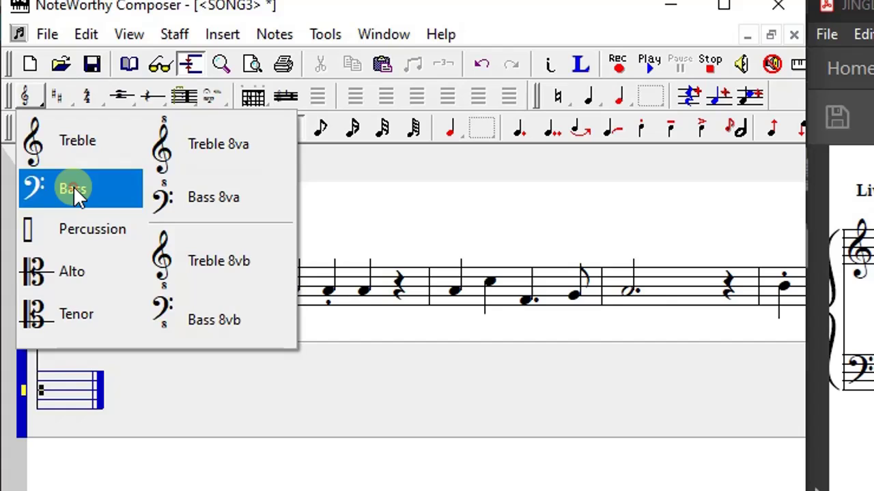
left_click(73, 186)
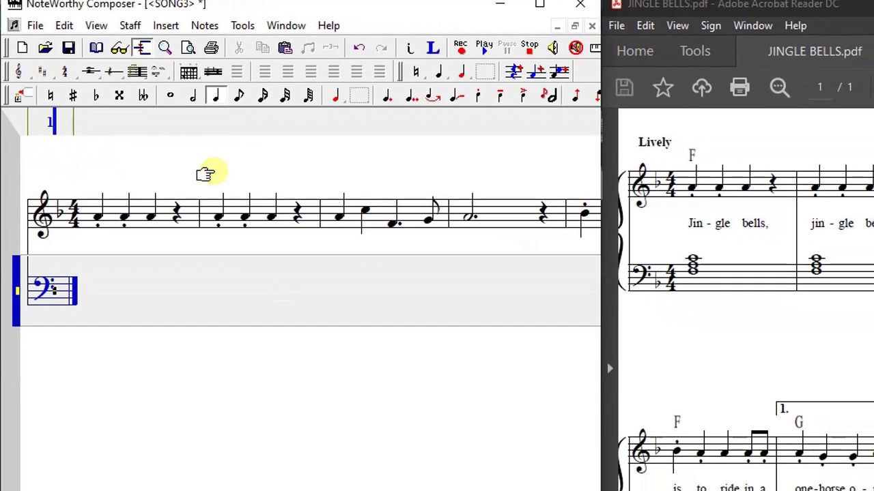
left_click(55, 78)
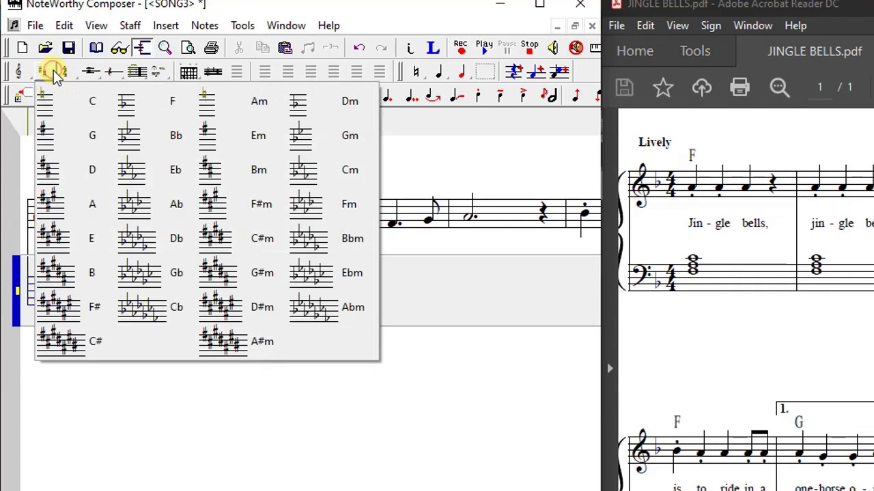
left_click(127, 109)
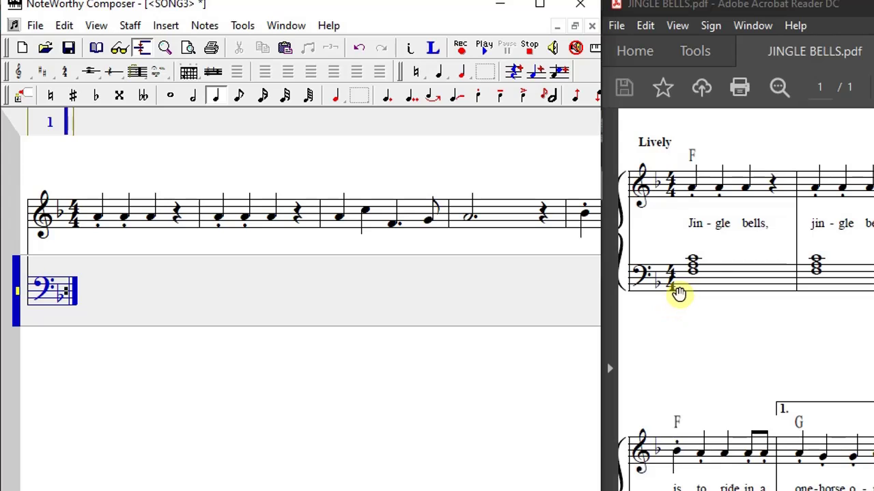
left_click(64, 72)
left_click(68, 102)
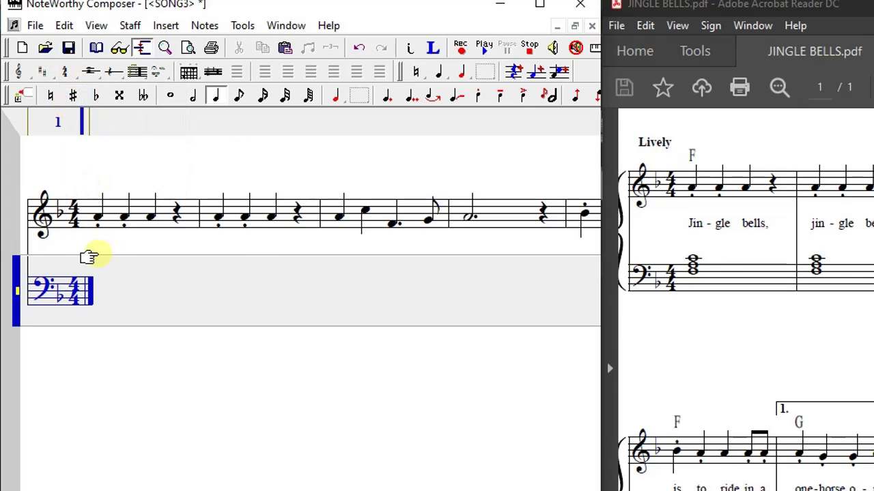
Step: Enter a whole-note F-A-C chord in bar 1 of the bass staff and close the bar with a bar line
left_click(689, 286)
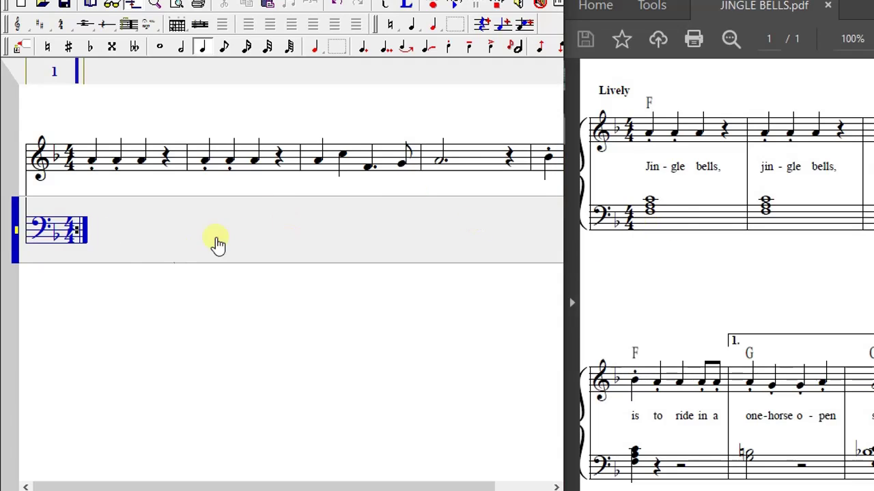
left_click(78, 225)
left_click(162, 54)
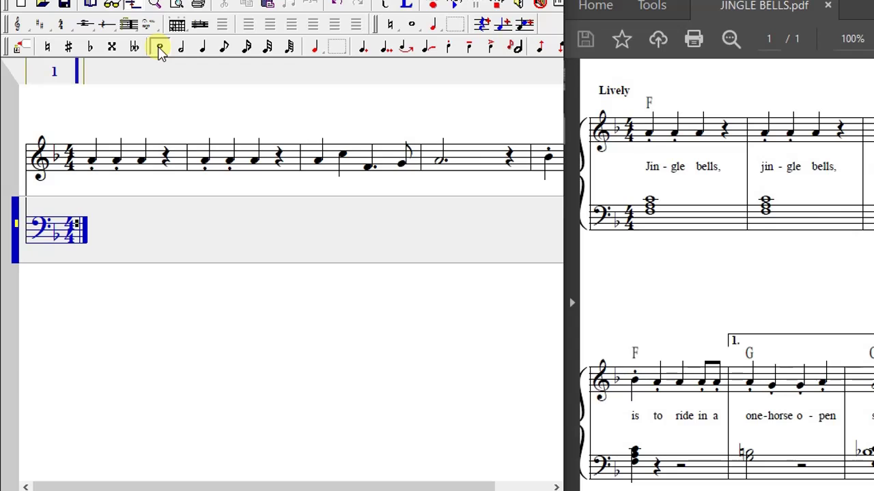
key("Return")
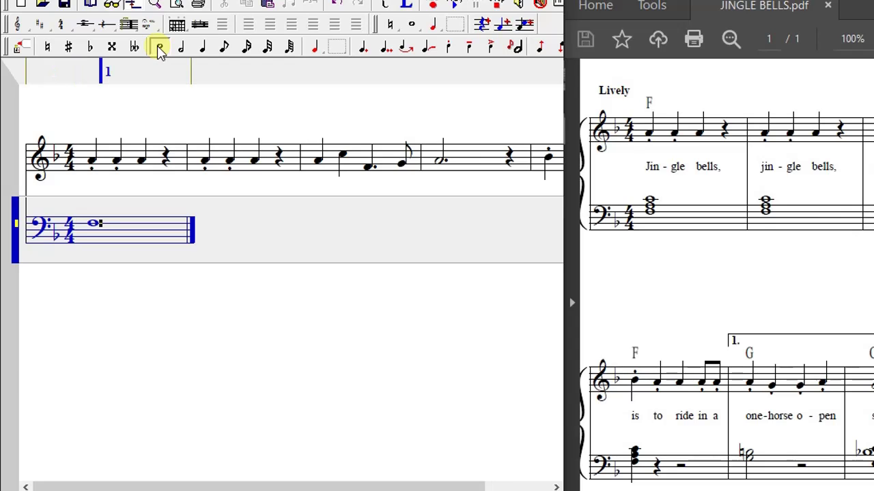
key("ctrl+Return")
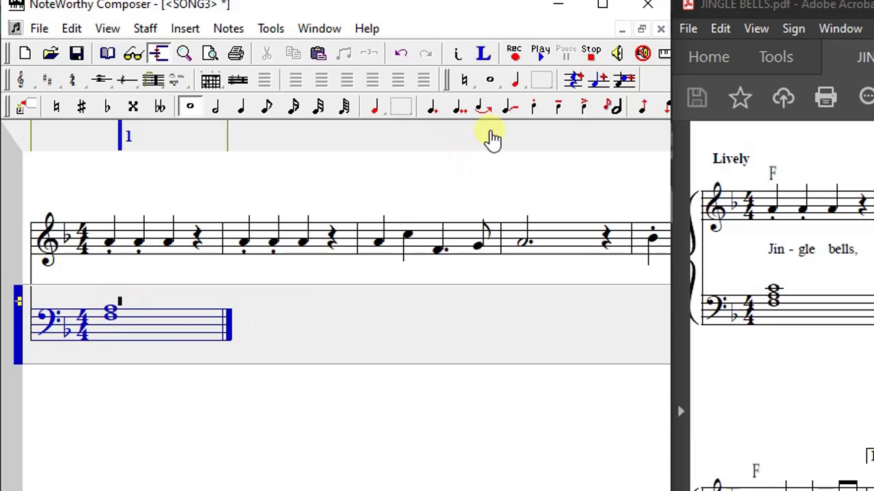
left_click(622, 81)
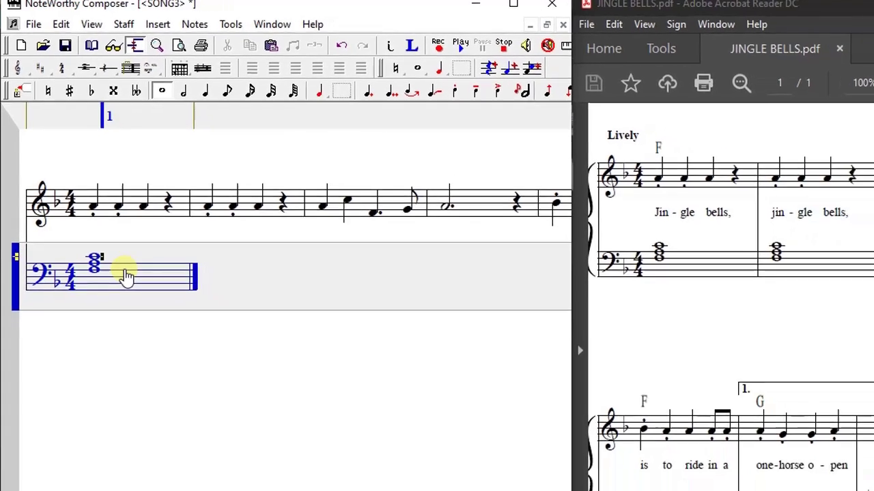
key("bar")
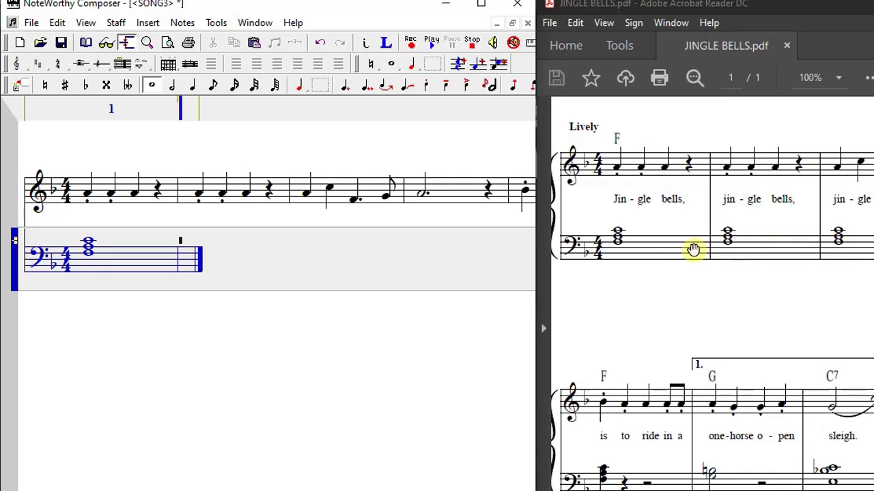
Step: Copy the whole-note chord and bar line from bar 1 of the bass staff into bars 2 and 3
left_click(123, 253)
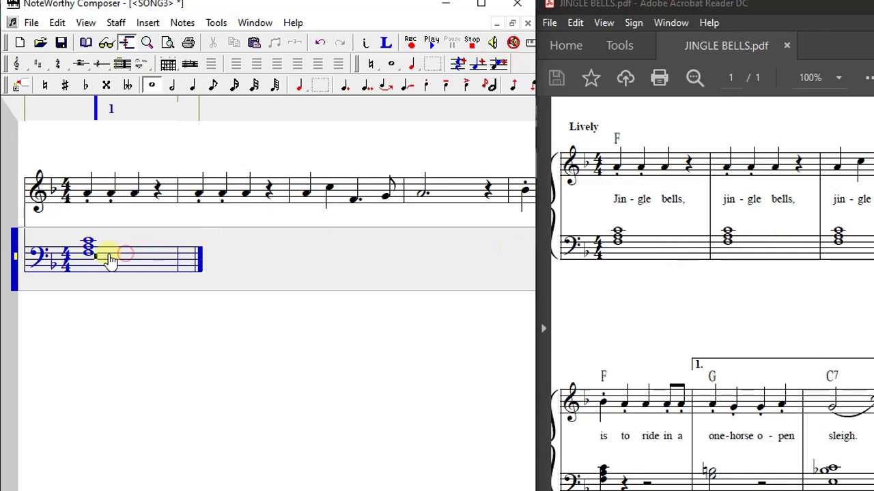
left_click(86, 263)
left_click_drag(87, 264, 185, 276)
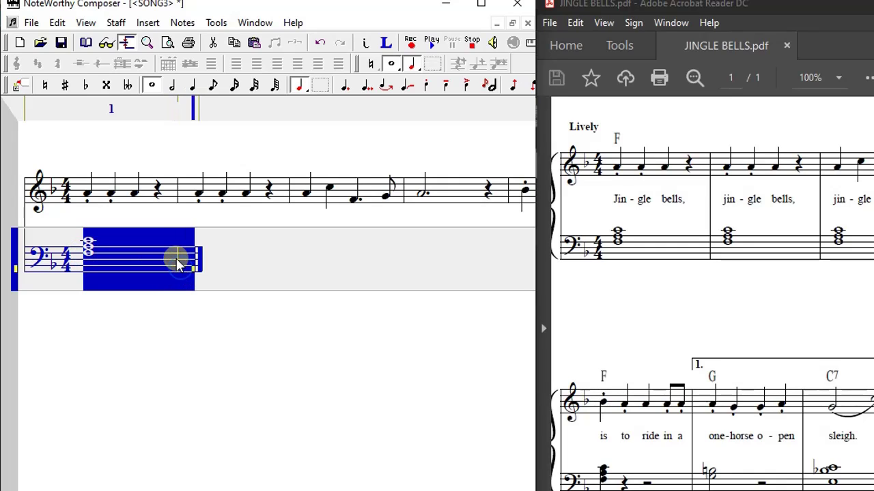
right_click(179, 254)
left_click(212, 278)
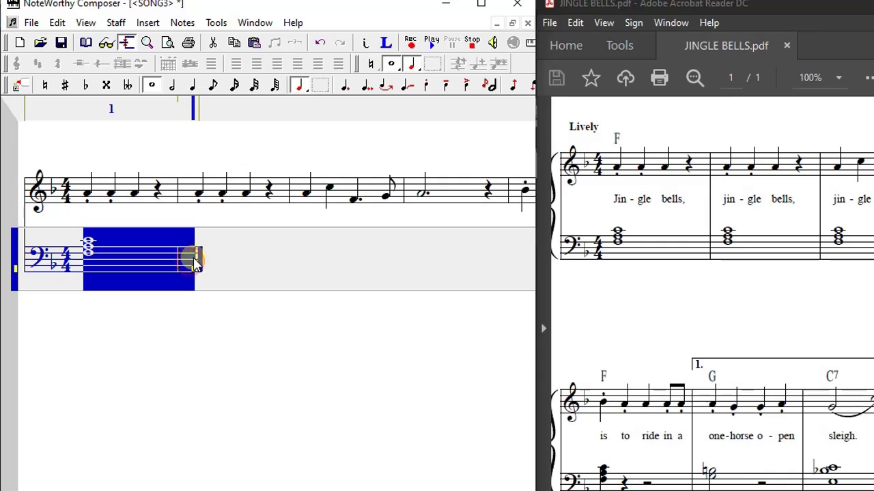
left_click(192, 267)
right_click(184, 260)
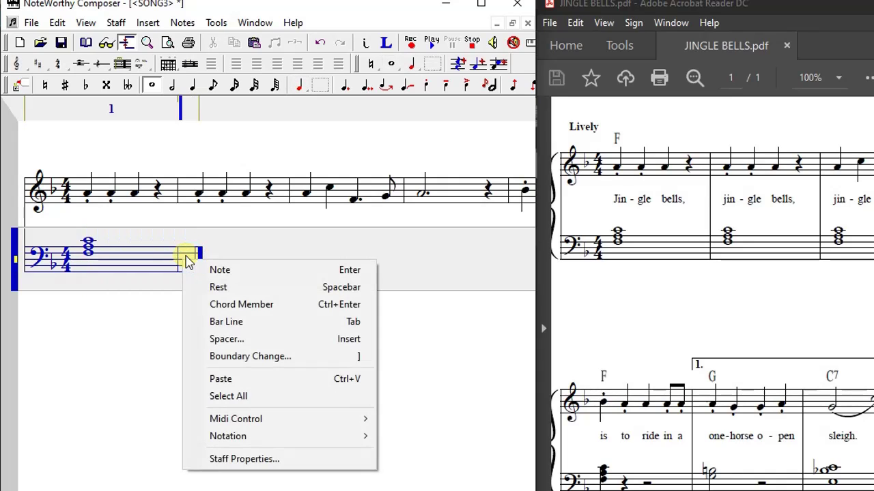
left_click(254, 383)
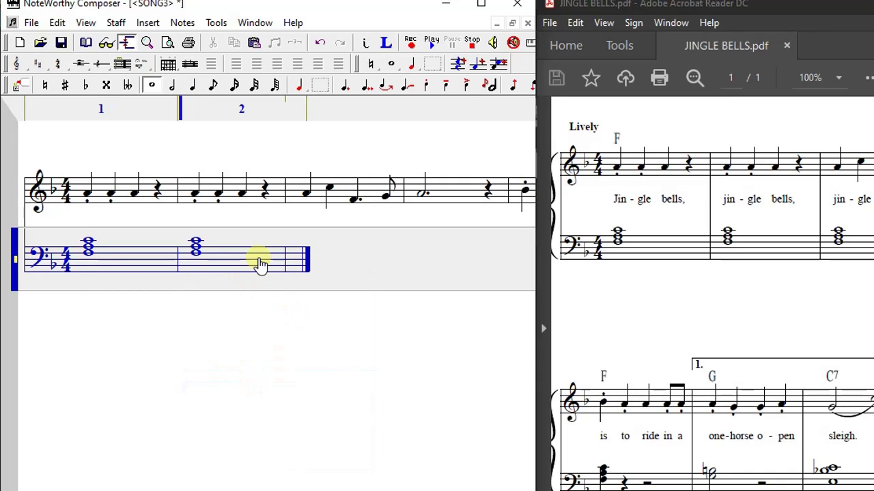
right_click(293, 264)
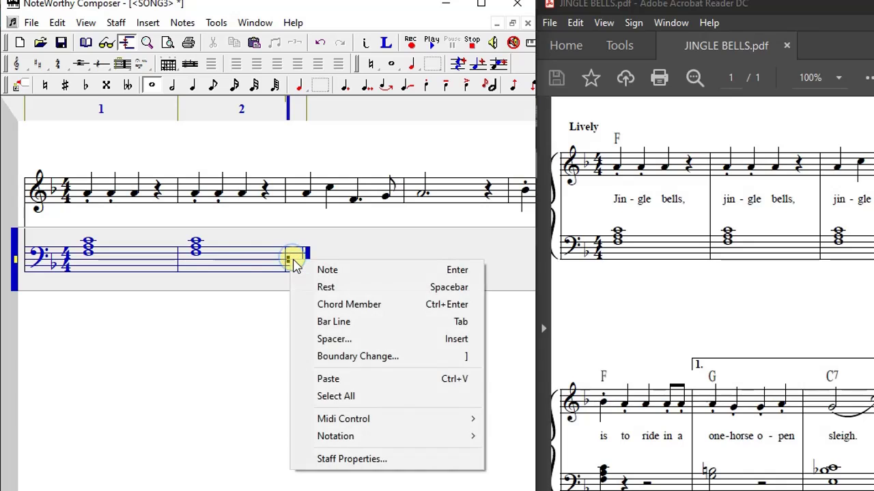
left_click(325, 380)
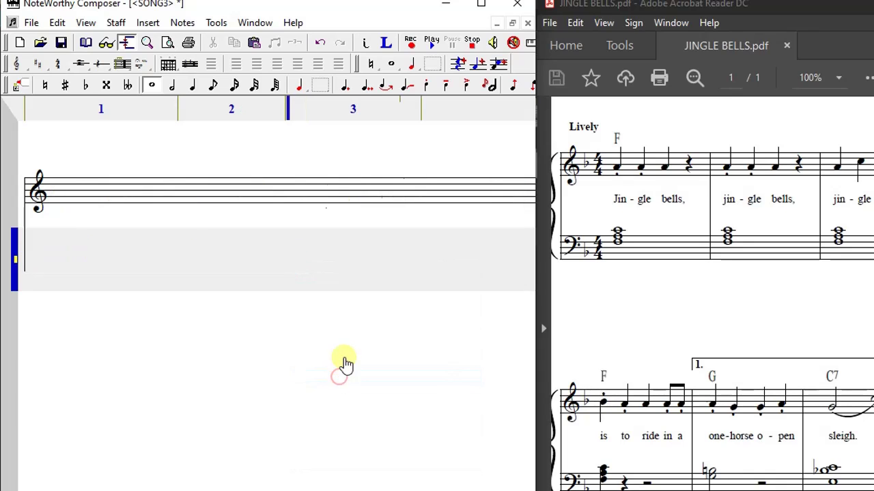
Step: Enter a quarter-note F-A-C chord at the start of bar 4 in the bass staff, following the PDF score
left_click(412, 269)
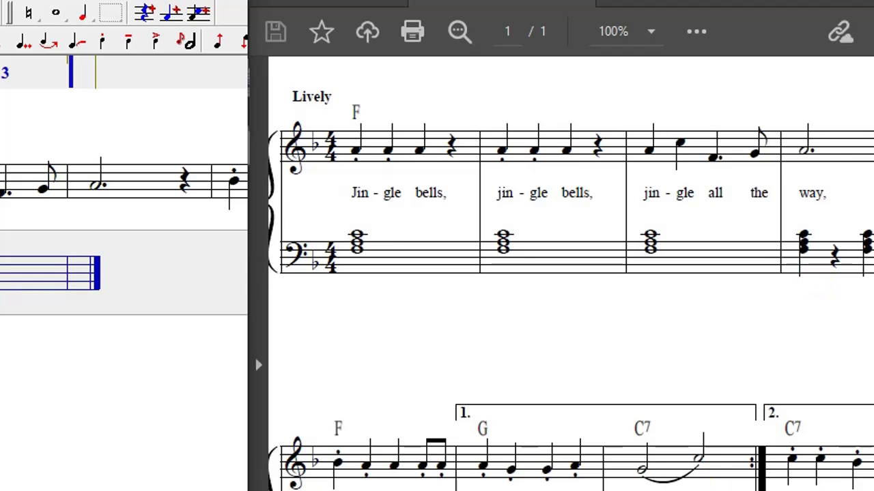
scroll(570, 273, "right", 1)
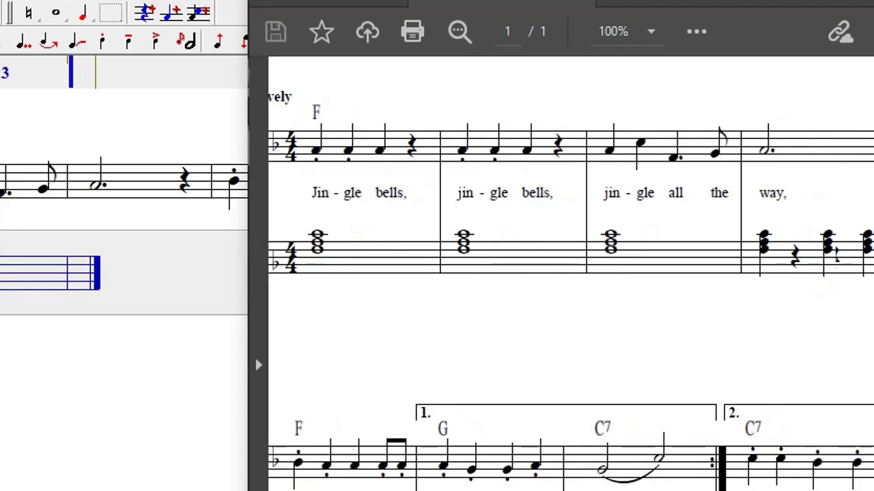
scroll(570, 273, "right", 3)
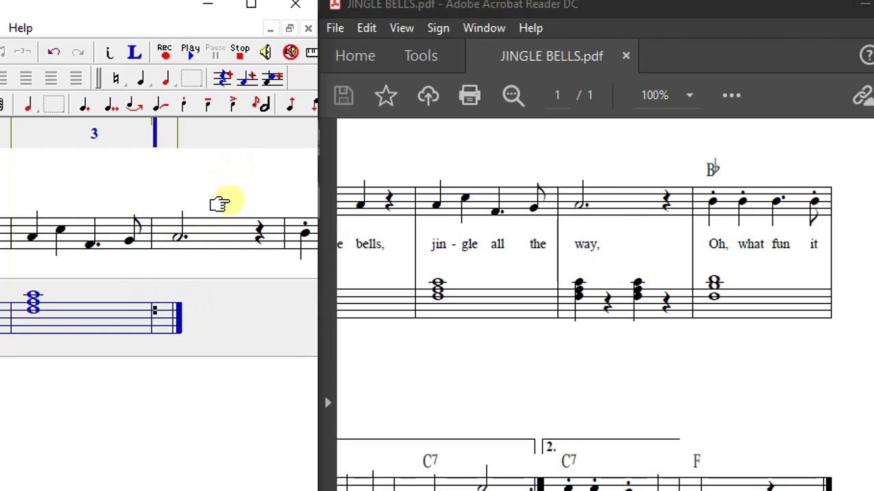
key("Return")
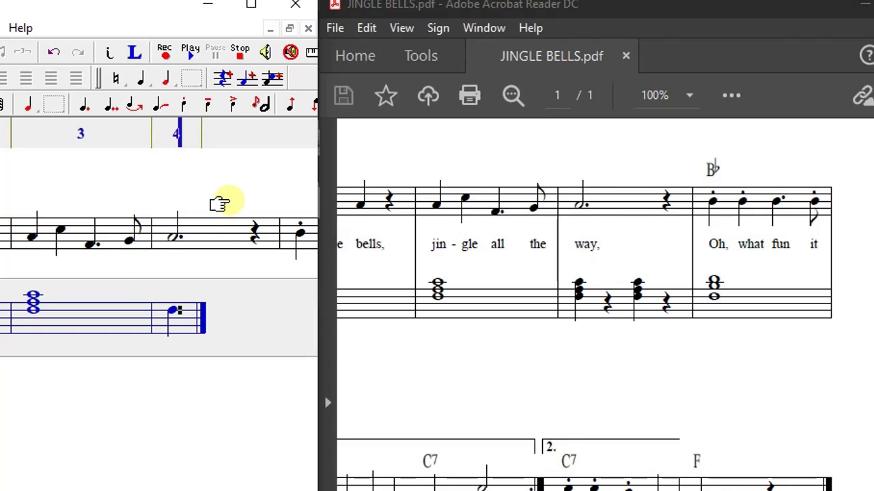
left_click(180, 308)
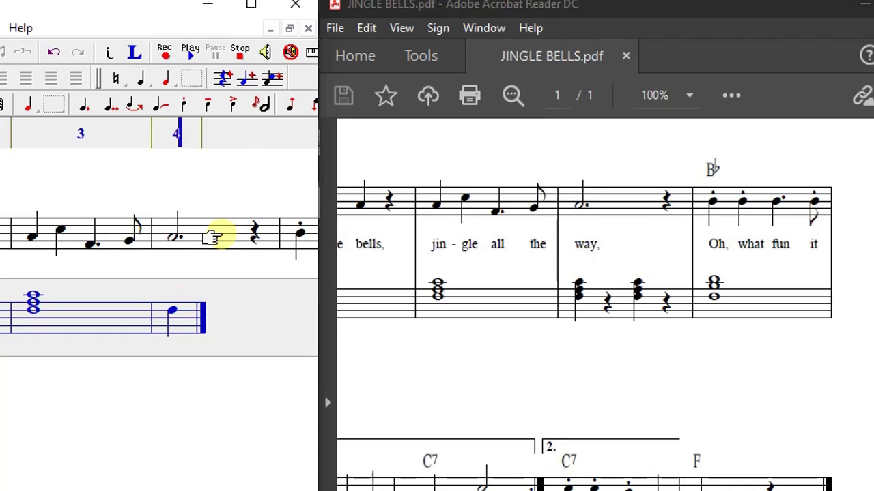
left_click(273, 82)
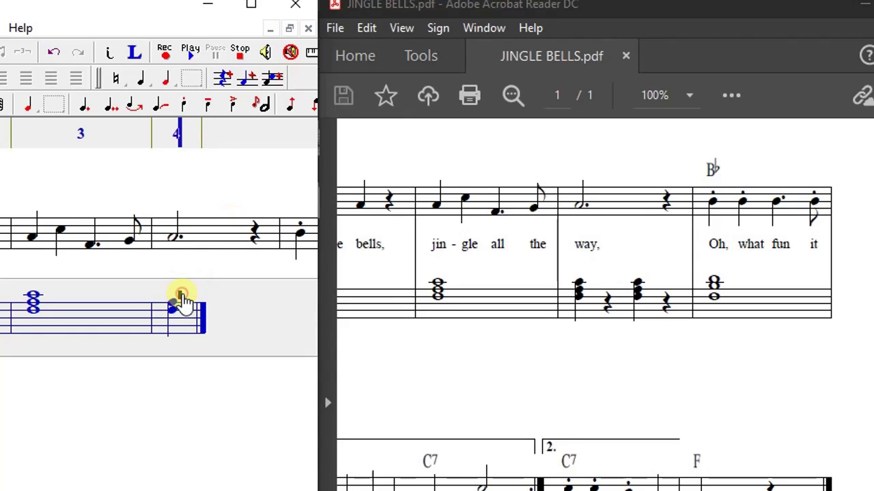
left_click(181, 298)
left_click(273, 78)
Step: Insert a quarter rest after the chord in bar 4 of the bass staff
right_click(199, 323)
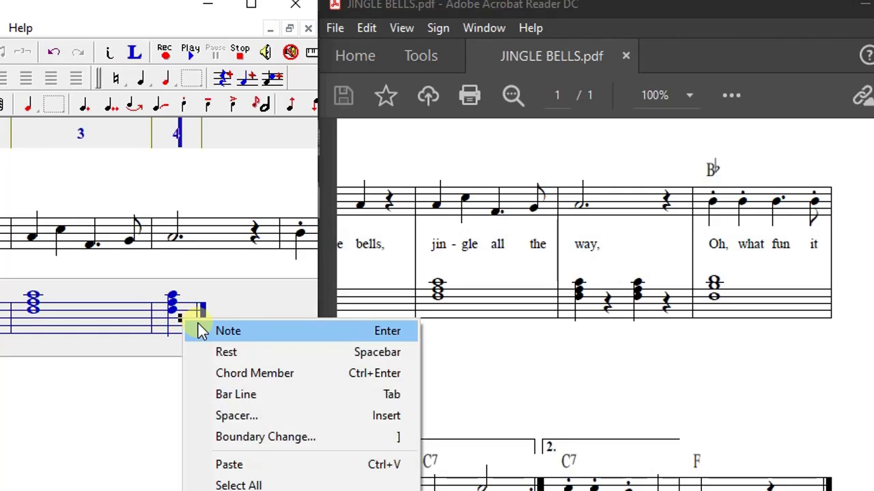
left_click(223, 353)
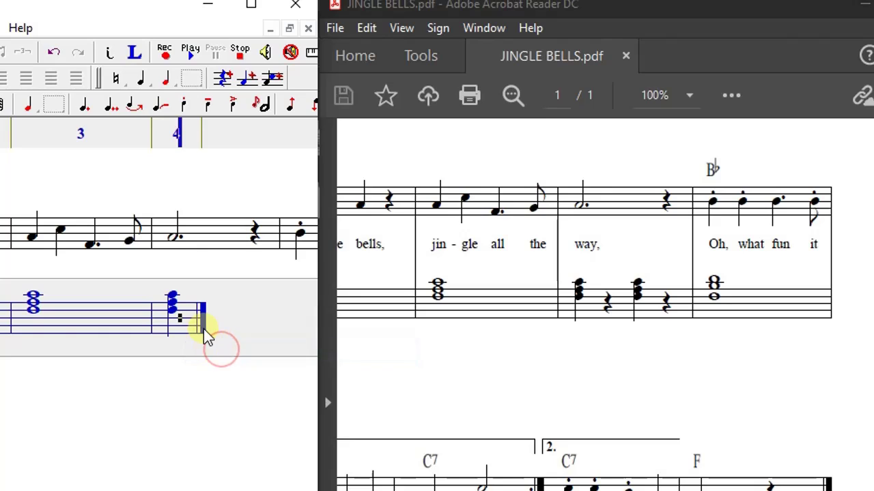
left_click(203, 329)
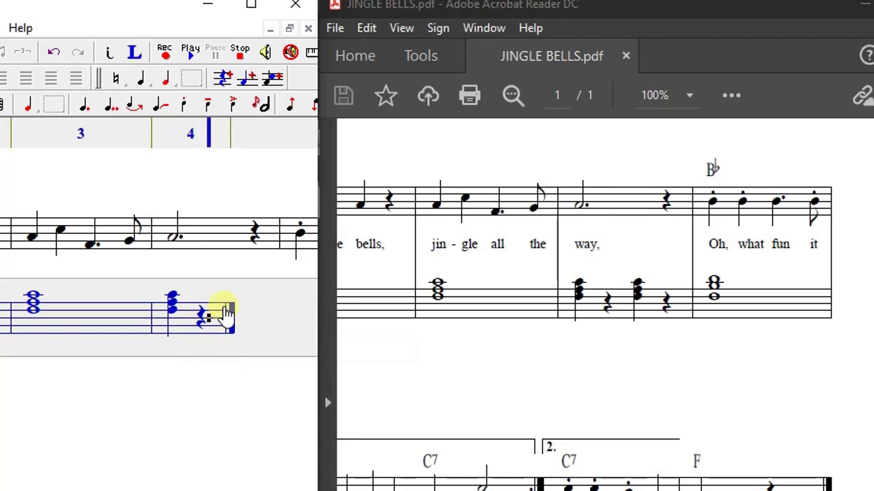
Step: Copy the quarter-note chord and quarter rest in bar 4 of the bass staff and paste them into the bar's second half
left_click_drag(207, 319, 168, 315)
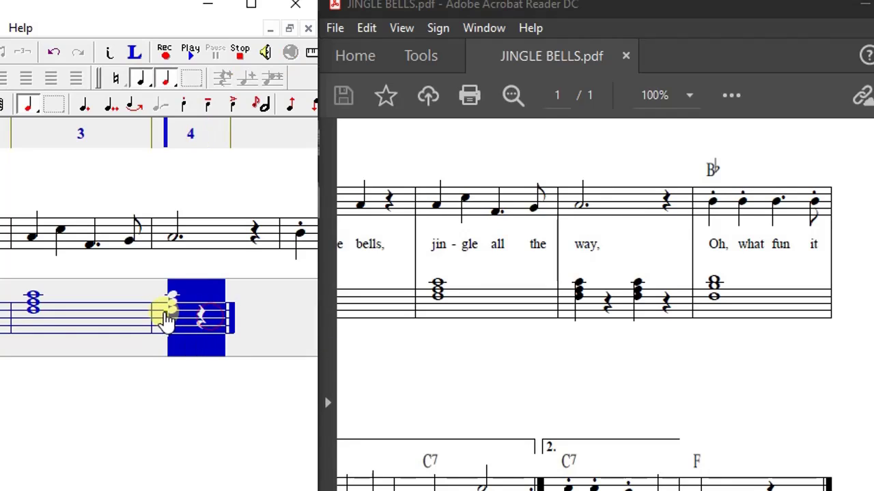
right_click(189, 326)
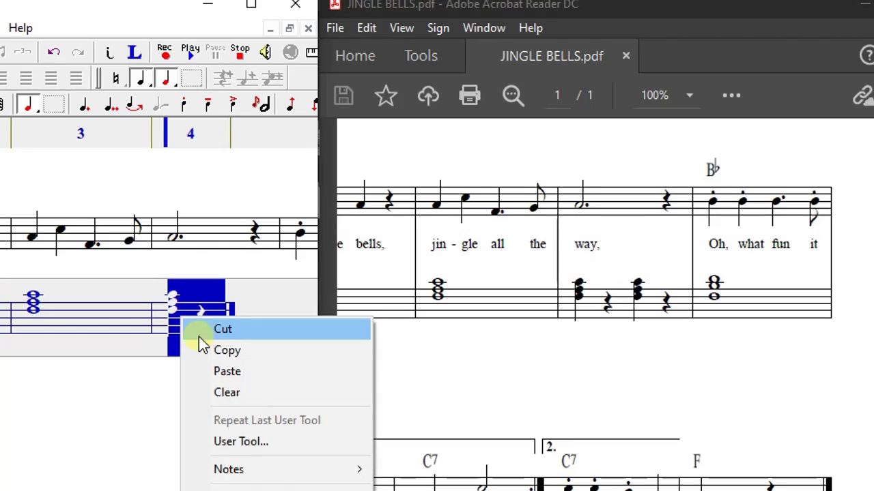
left_click(212, 350)
left_click(221, 321)
left_click(220, 319)
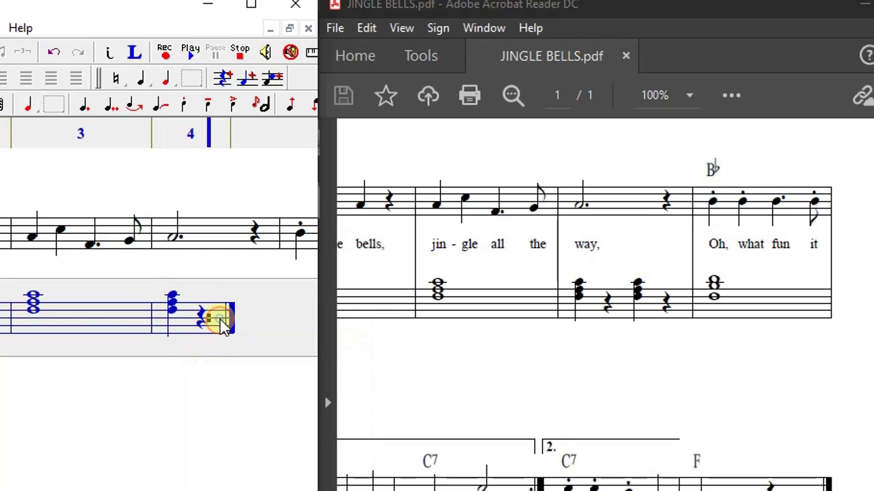
right_click(220, 320)
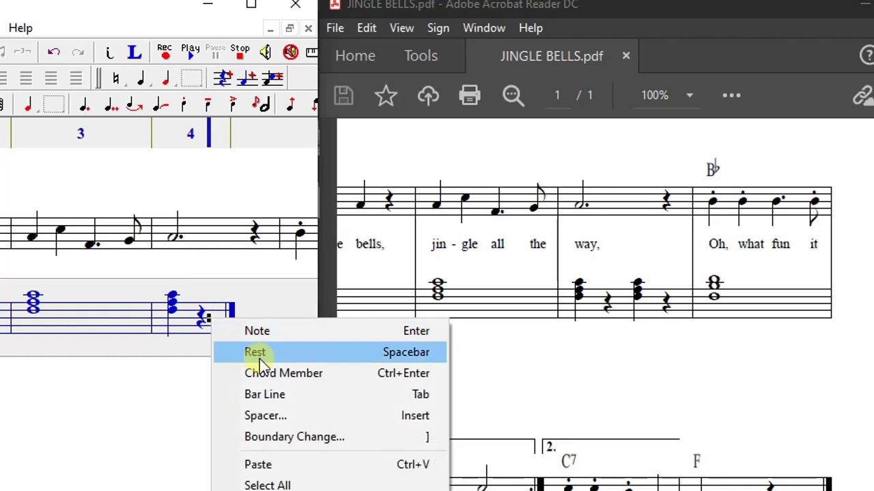
left_click(266, 466)
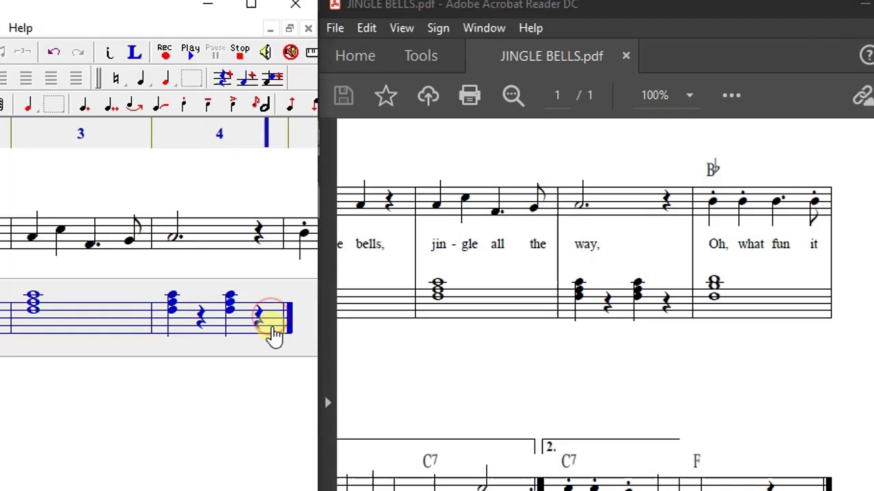
Step: Close bar 4 of the bass staff with a bar line and enter a whole-note F-B♭-D chord in bar 5
left_click(273, 325)
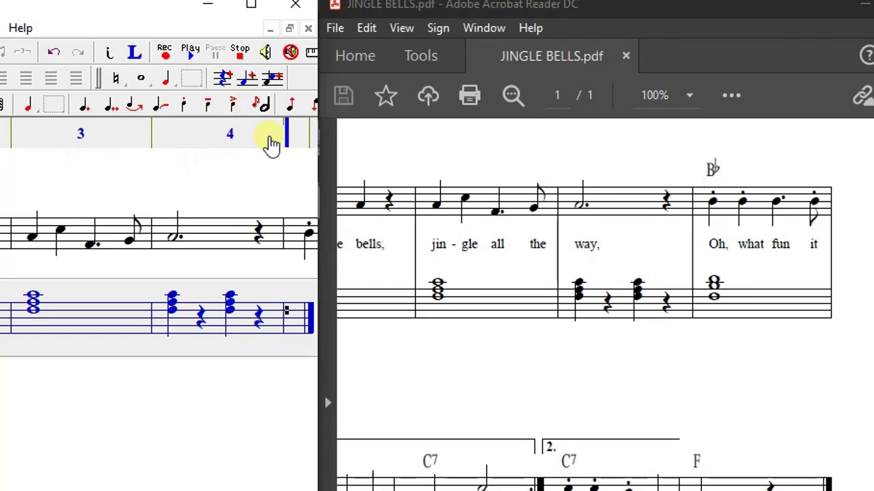
key("b")
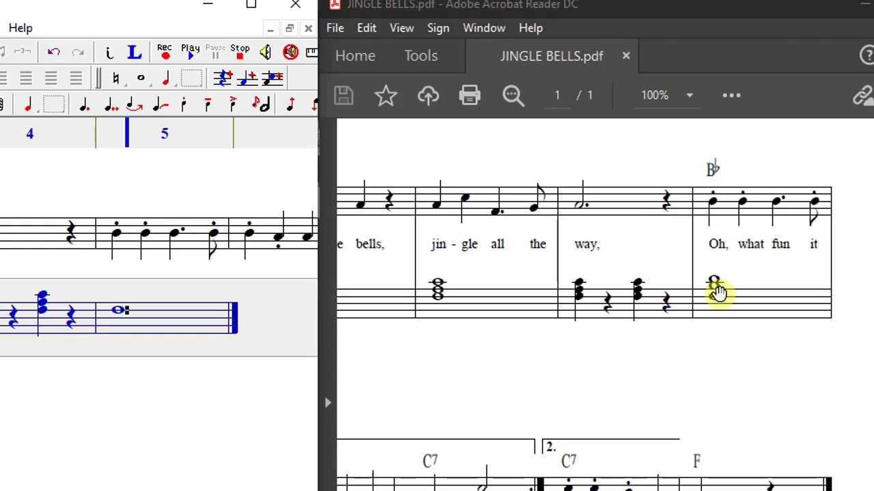
left_click(123, 298)
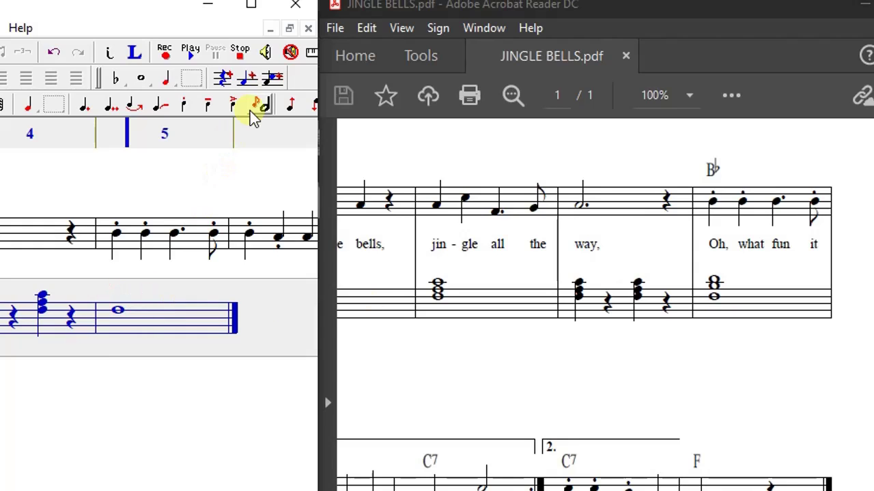
left_click(273, 80)
left_click(273, 80)
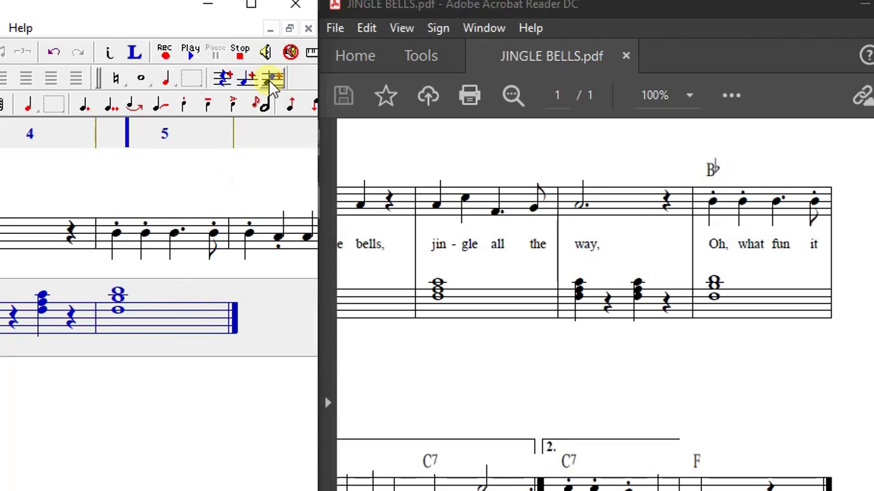
Step: Fill bar 7 of the bass staff with a half-note G and B-natural chord and a half rest, closed by a bar line
scroll(601, 307, "left", 5)
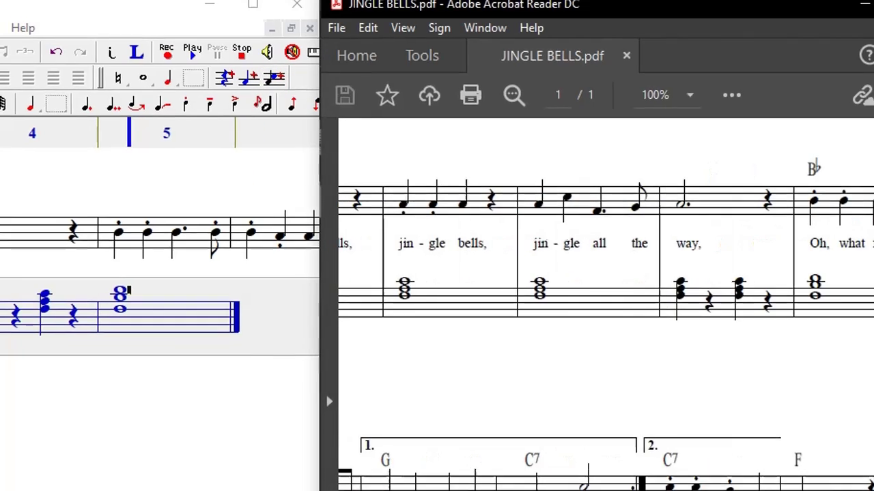
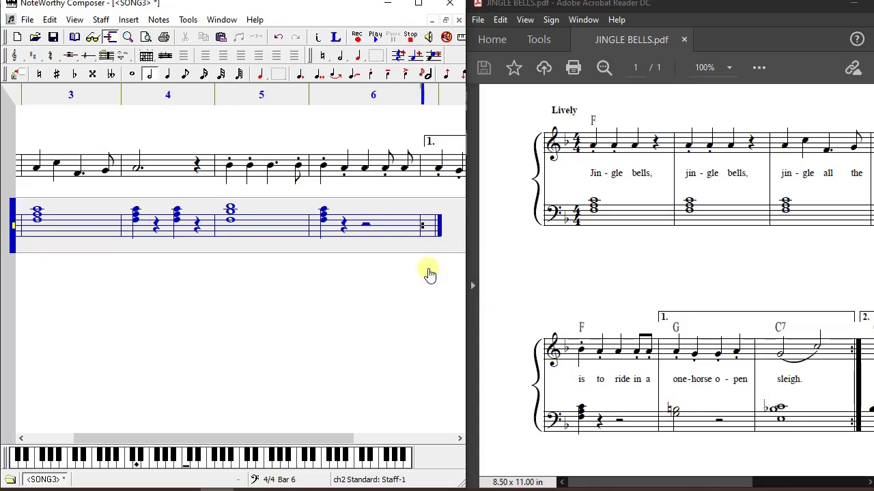
left_click_drag(426, 220, 437, 231)
key("space")
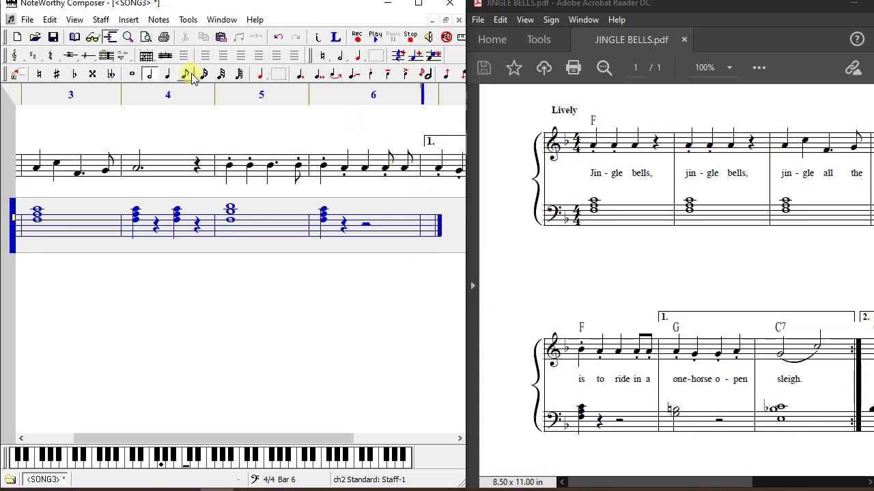
left_click_drag(424, 219, 441, 218)
left_click(440, 219)
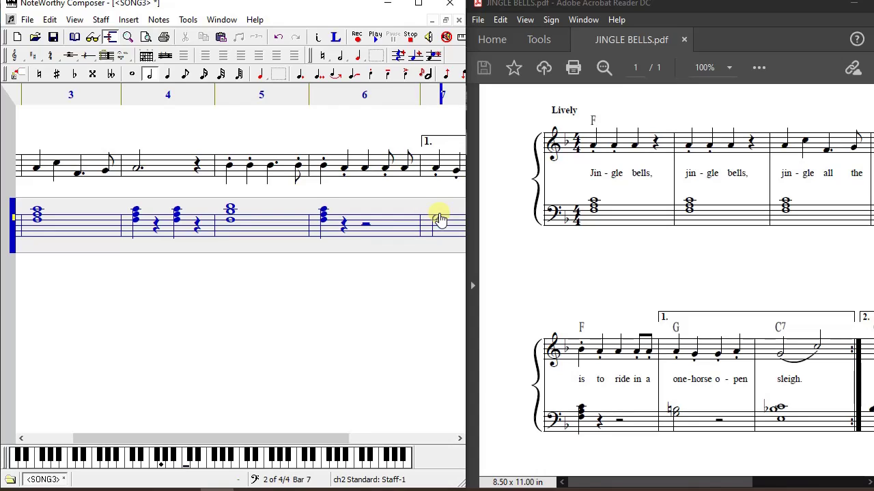
left_click(442, 214)
key("Return")
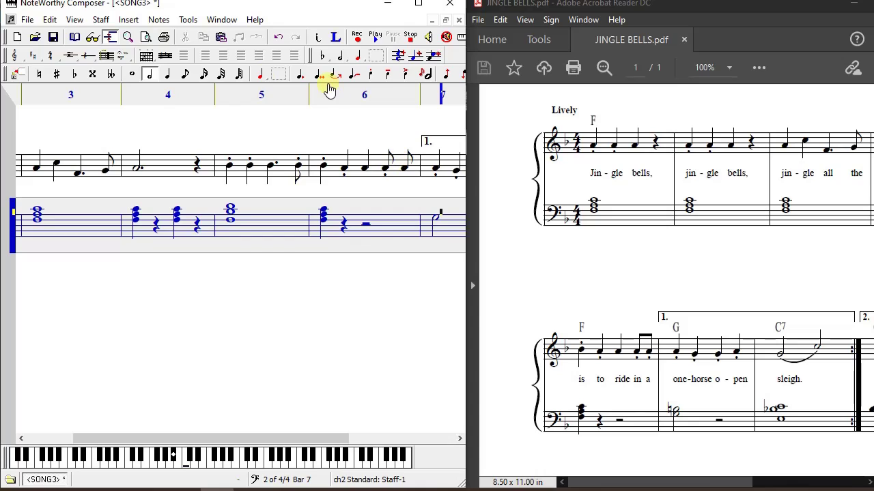
left_click(40, 76)
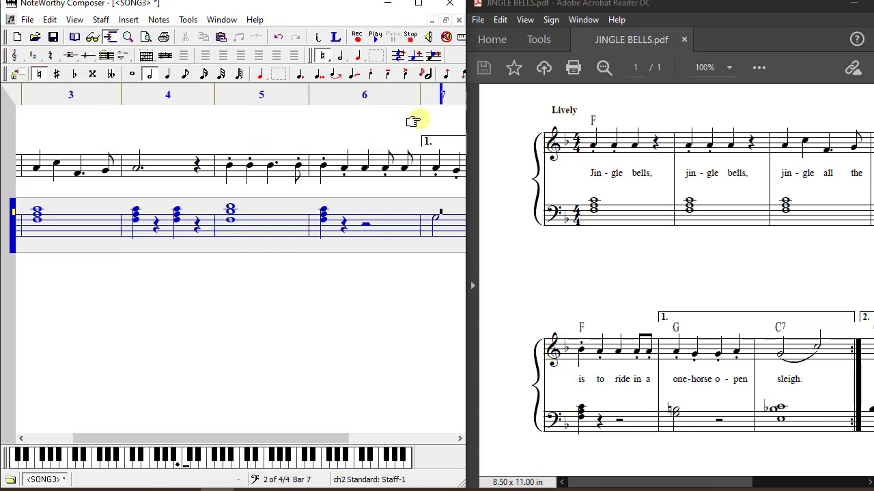
left_click(435, 56)
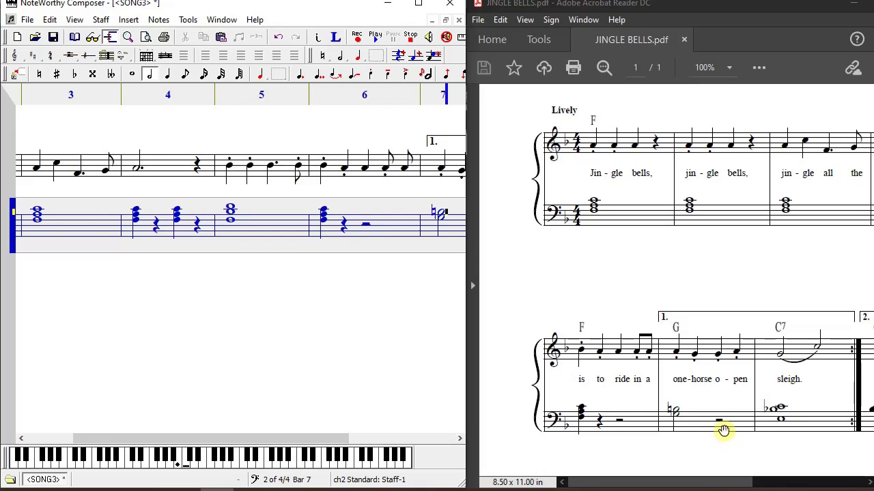
key("space")
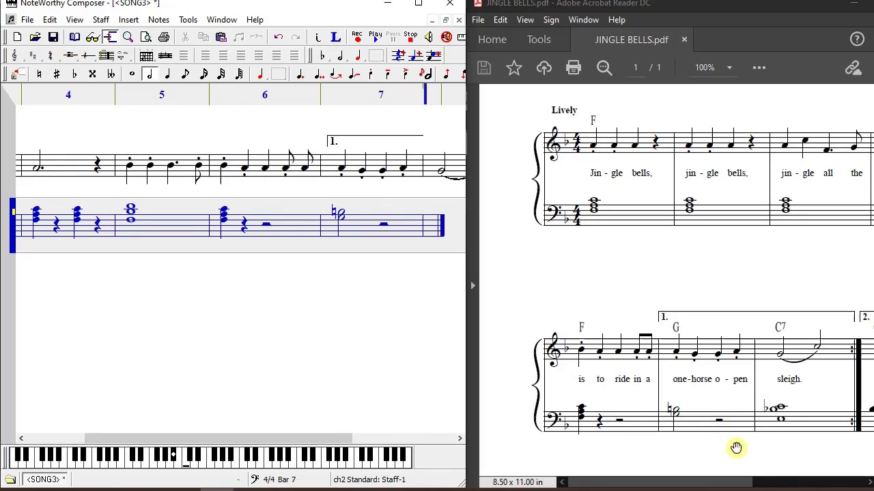
key("bar")
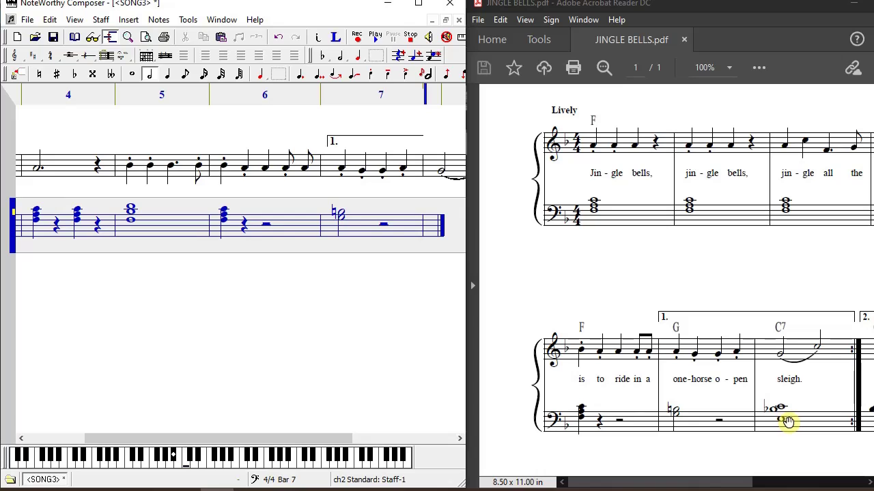
Step: Enter a whole-note E at the start of bar 8 in the bass staff, following the PDF score
left_click_drag(743, 482, 809, 482)
scroll(731, 477, "right", 3)
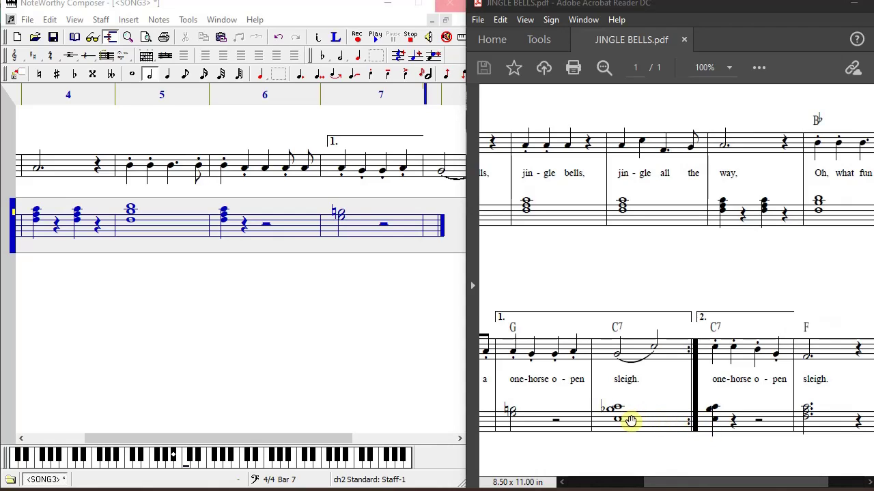
left_click(410, 267)
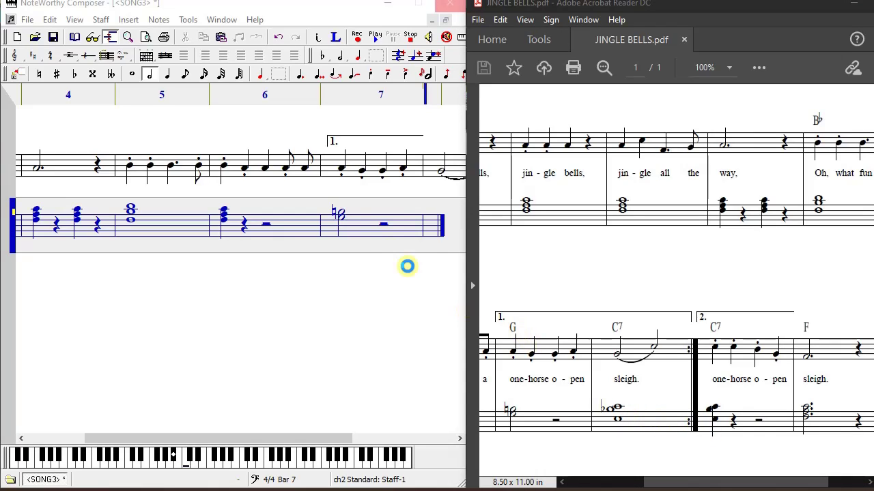
left_click(426, 222)
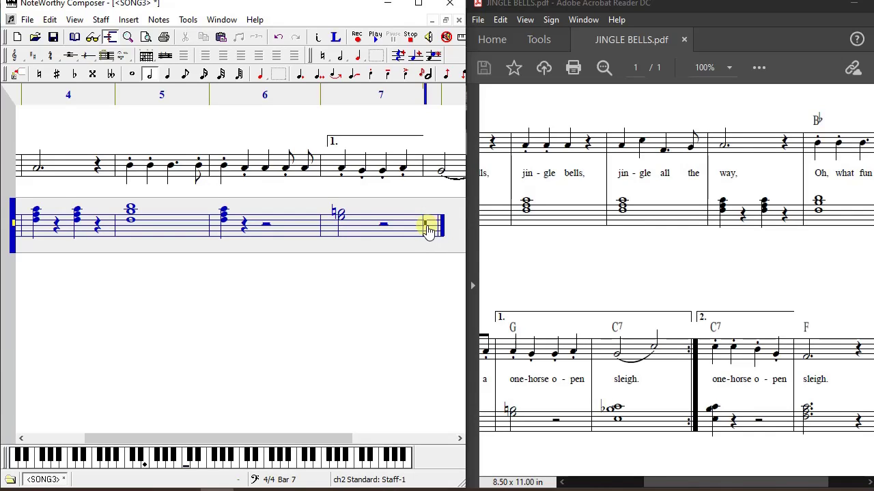
left_click(131, 73)
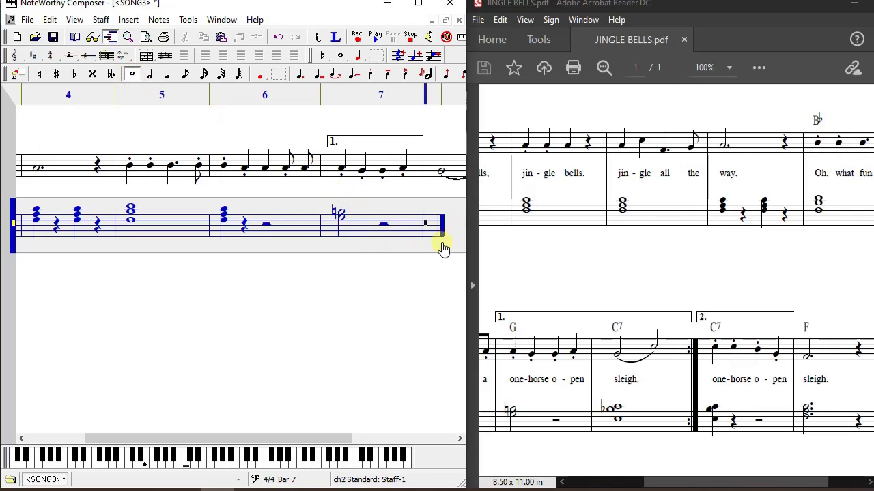
key("Return")
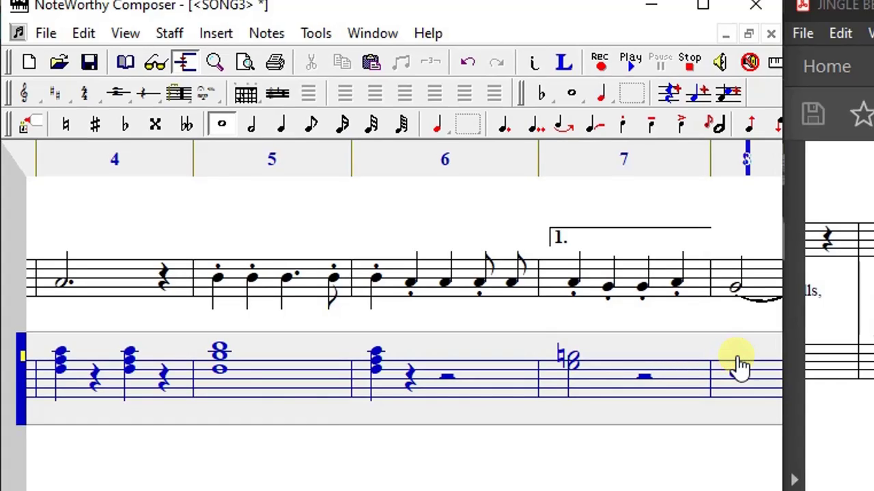
left_click(741, 366)
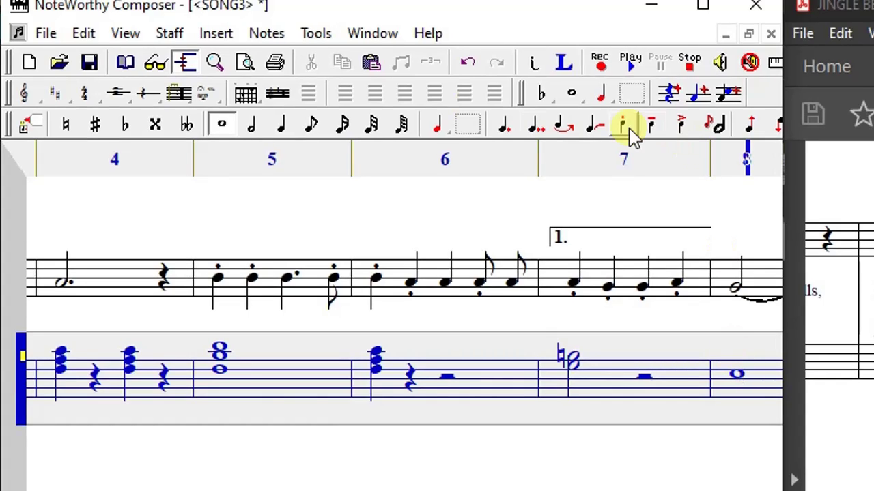
Step: Add B-flat and C to the whole note in bar 8 and end the bar with a Master Repeat Close bar line
left_click(127, 125)
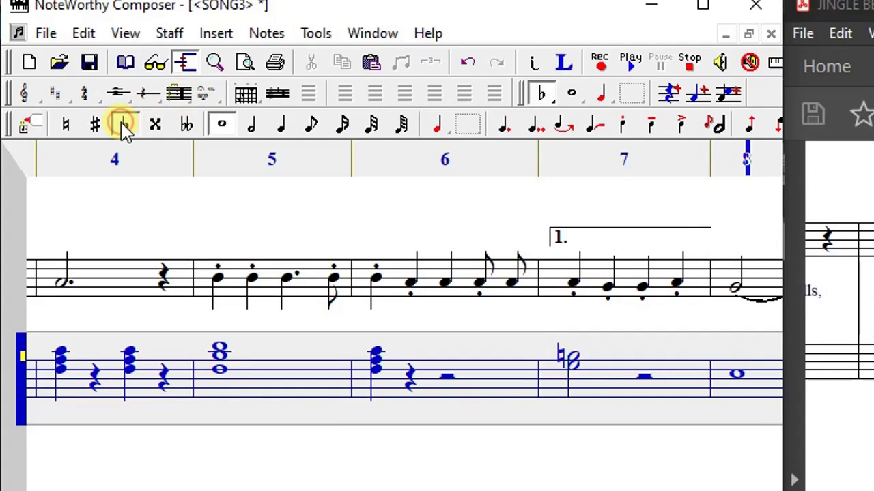
left_click(728, 94)
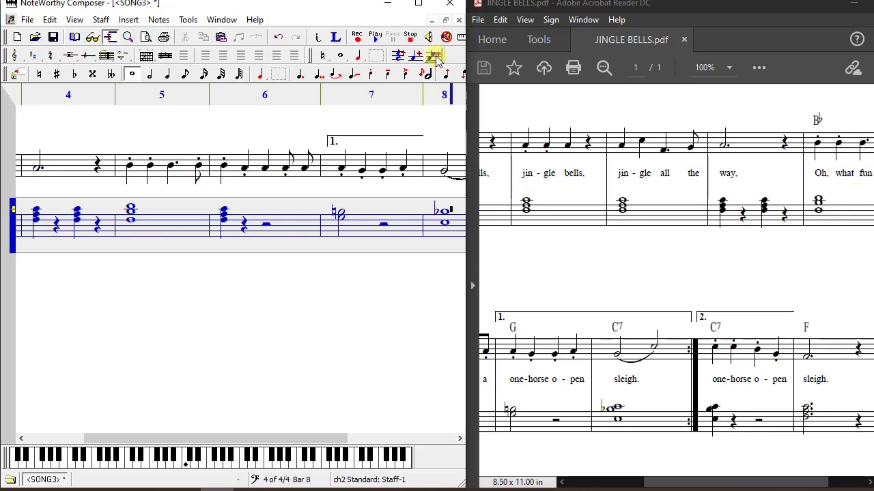
left_click(435, 59)
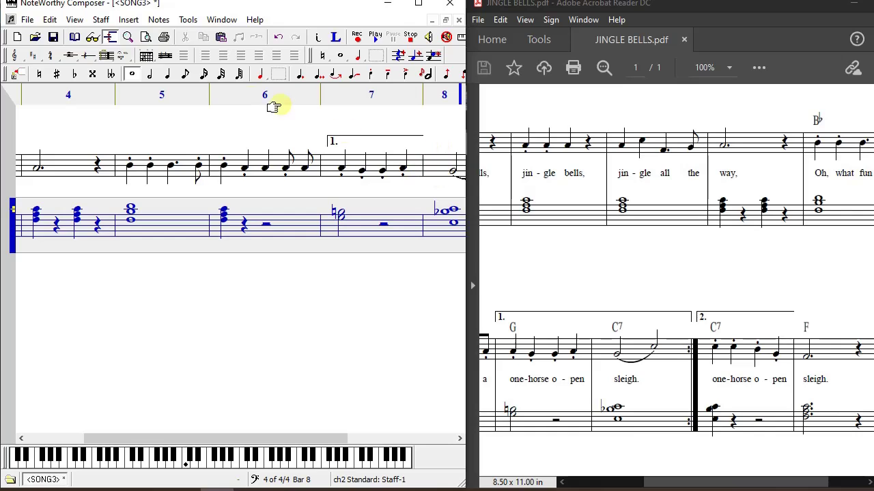
left_click(111, 56)
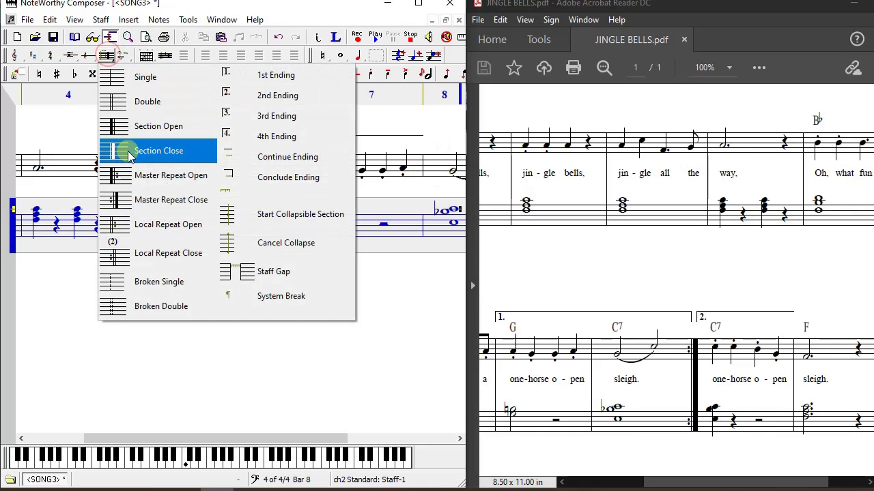
left_click(145, 200)
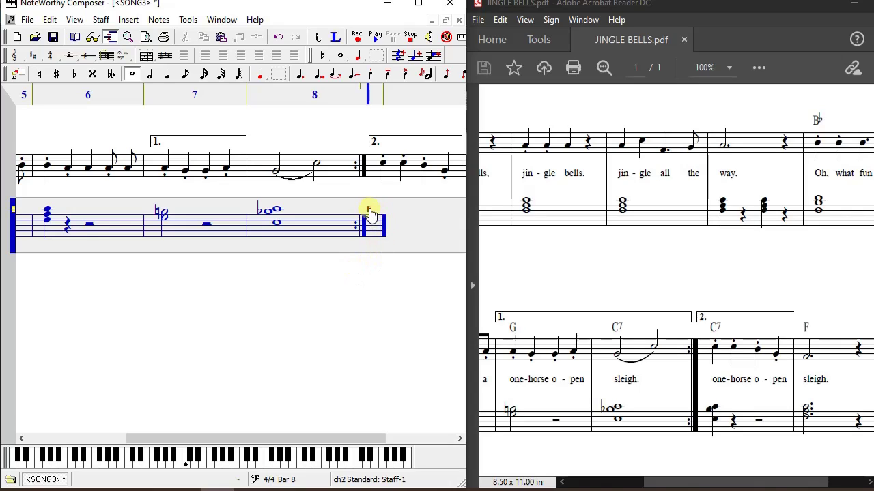
Step: Enter a quarter-note E-B♭-C chord at the start of bar 9 in the bass staff, under the second ending
left_click_drag(369, 209, 370, 232)
left_click(373, 225)
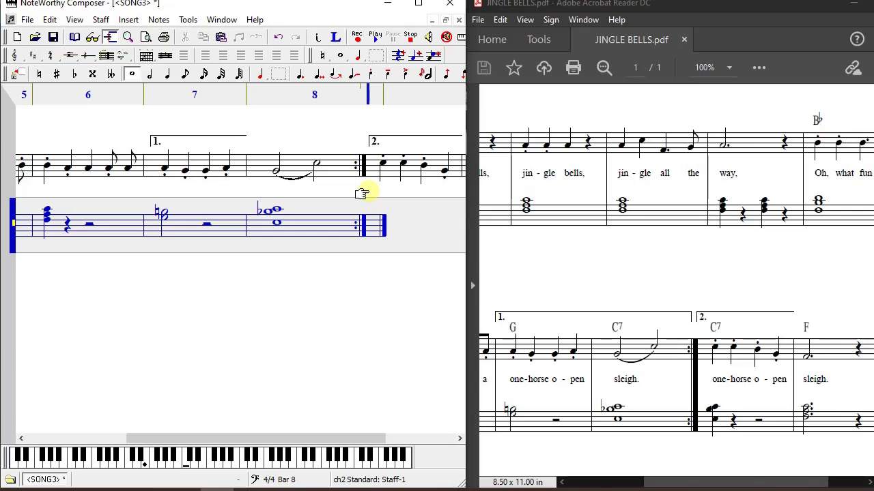
key("2")
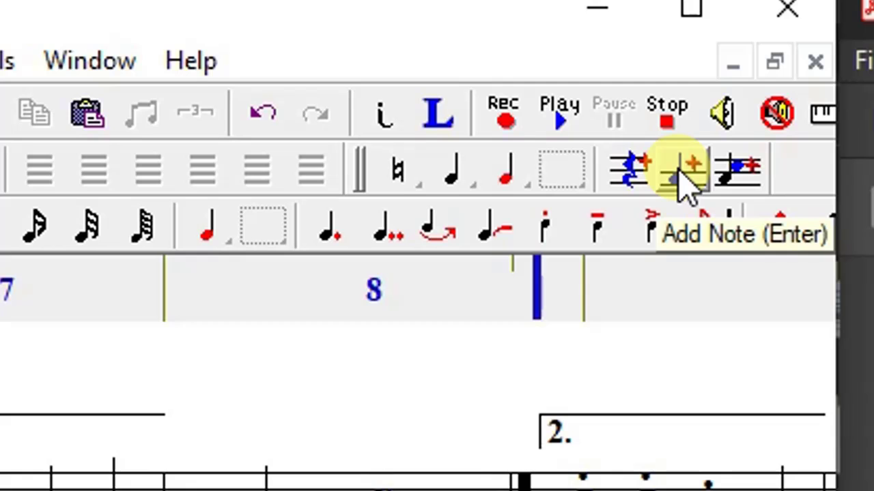
left_click(685, 179)
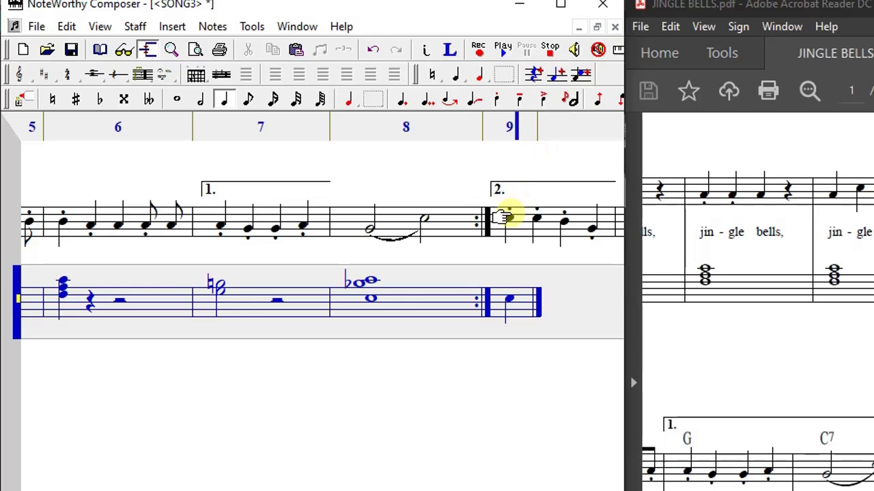
left_click(513, 290)
left_click(510, 289)
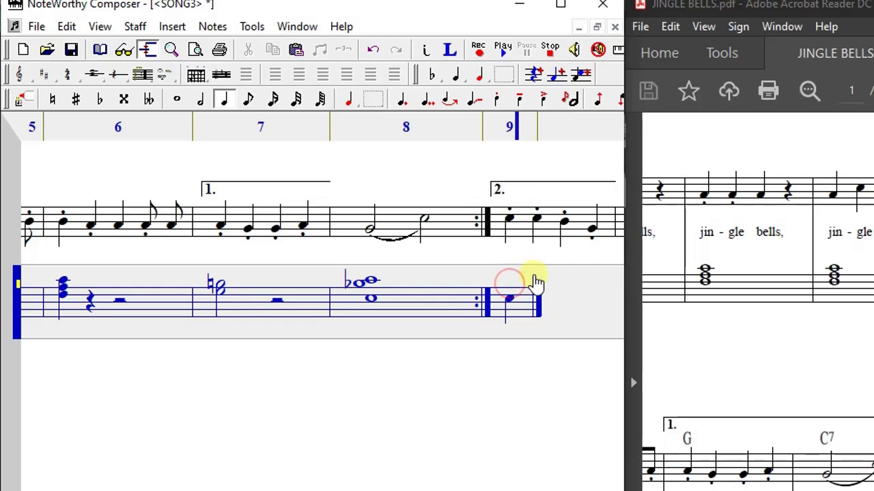
left_click(582, 77)
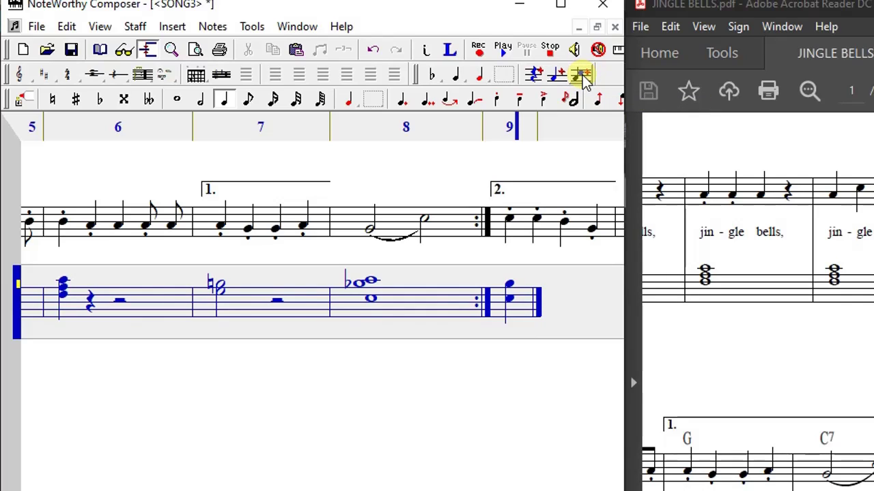
key("Up")
left_click(581, 76)
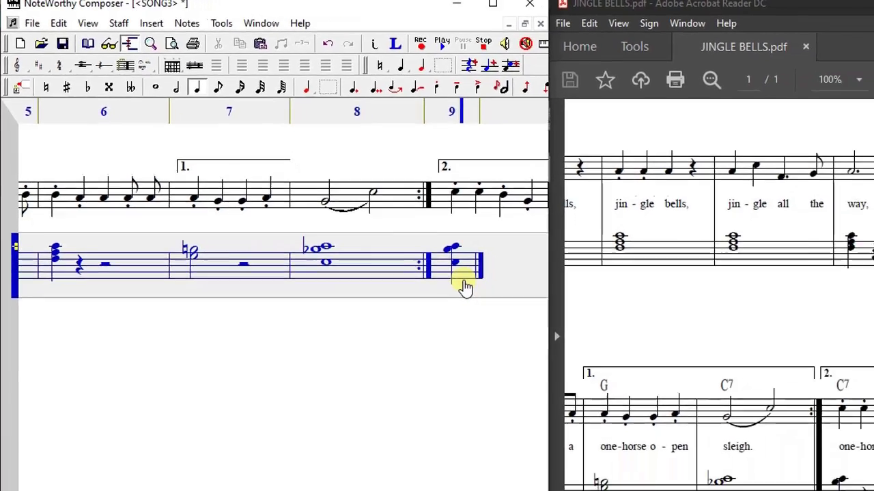
Step: Complete bar 9 of the bass staff with a quarter rest and a half rest, closed by a bar line
key("space")
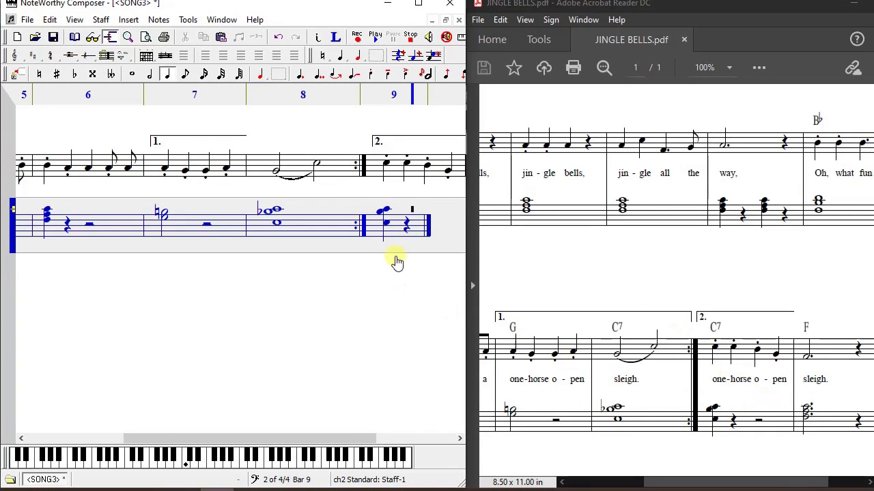
key("2")
key("space")
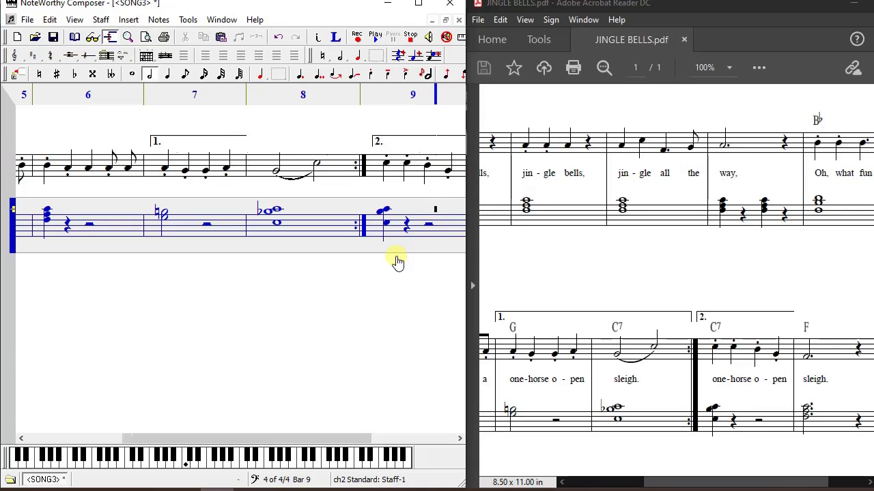
key("bar")
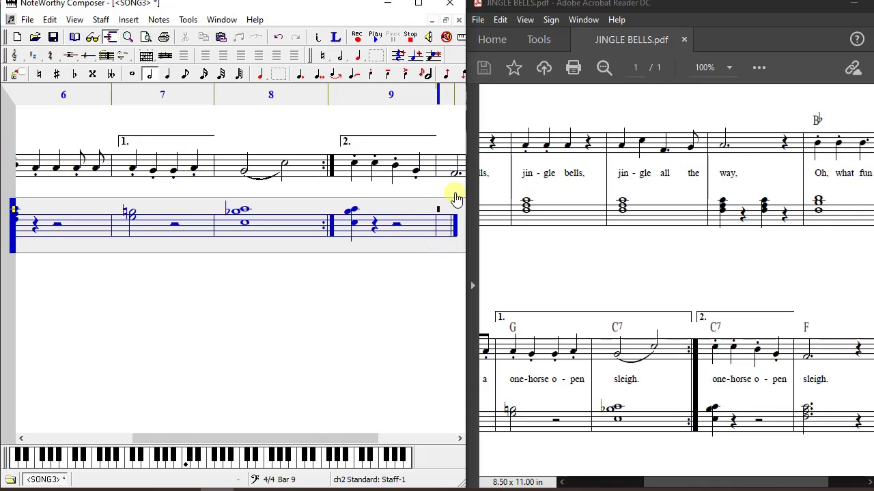
Step: Enter a dotted half-note F at the start of bar 10 in the bass staff, following the PDF score
left_click(605, 45)
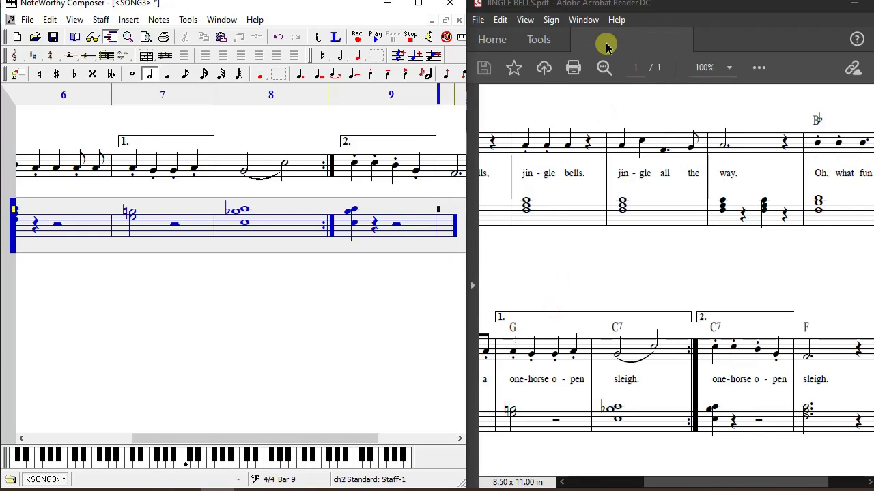
left_click(445, 226)
key("Up")
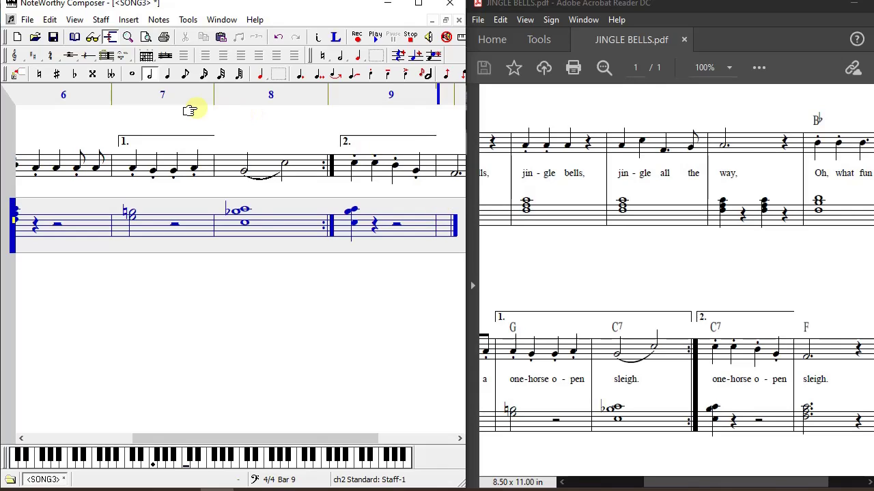
left_click(151, 75)
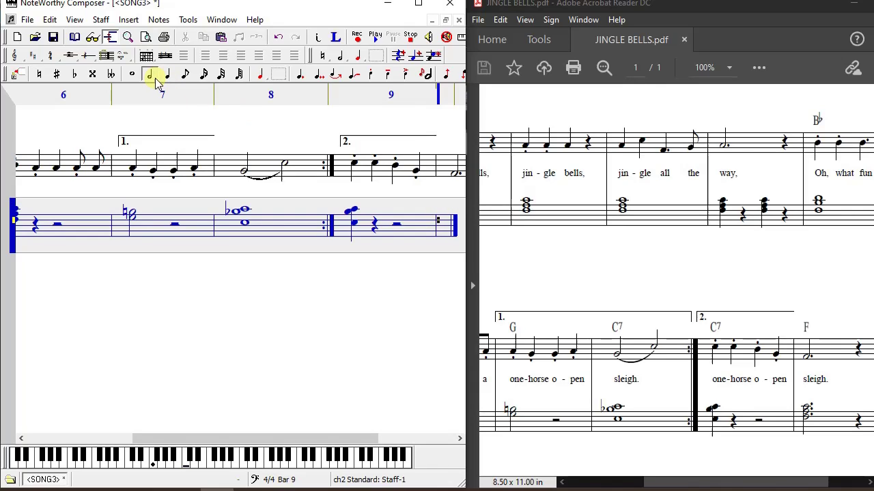
left_click(301, 76)
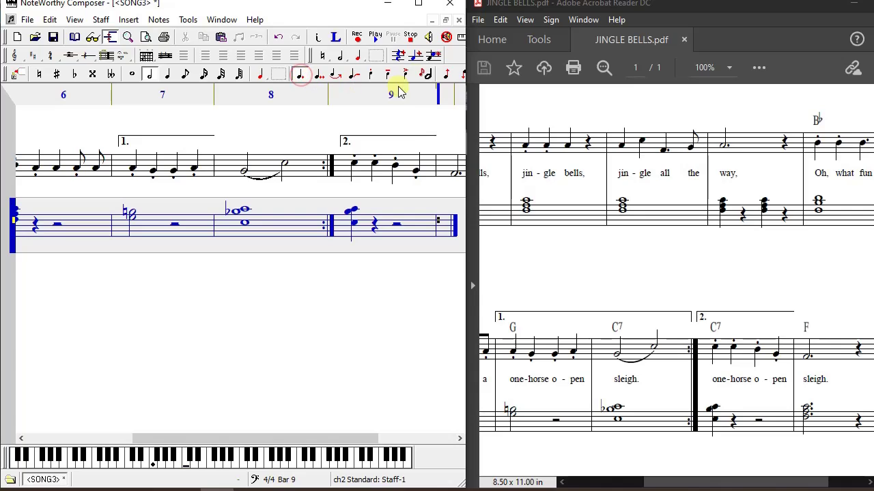
left_click(418, 57)
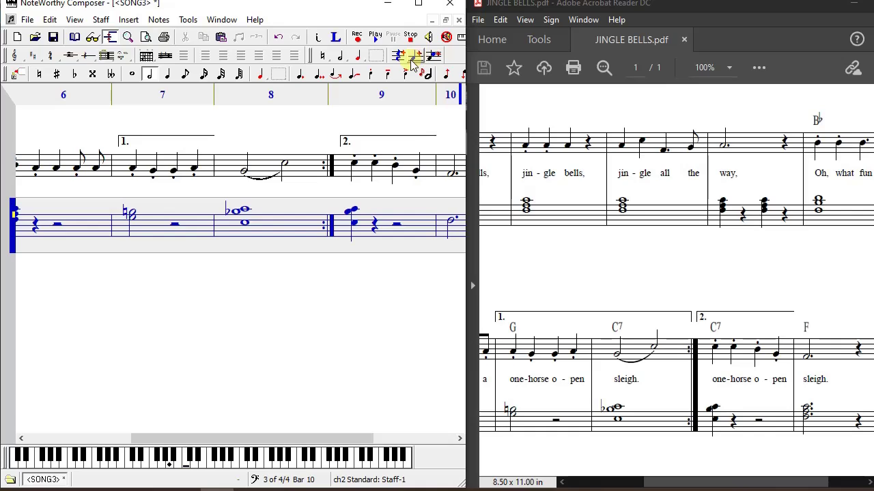
Step: Add dotted half-notes A and C to the F in bar 10 and complete the bar with a quarter rest
left_click(302, 79)
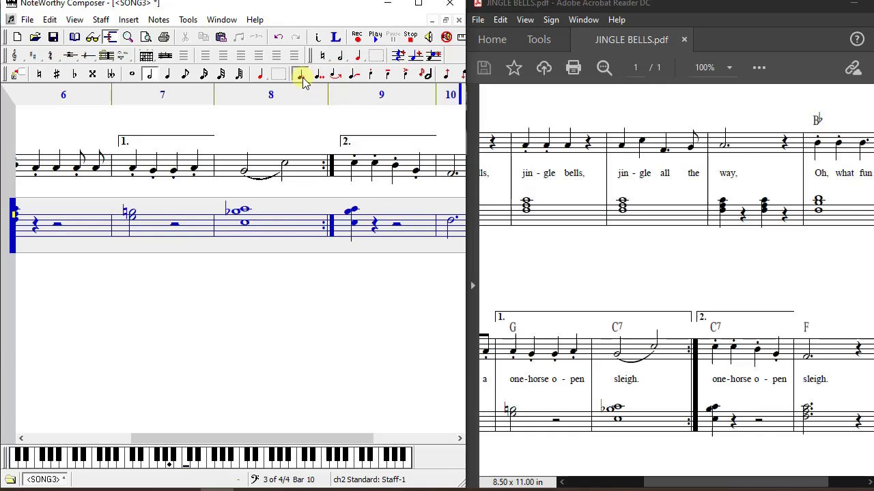
left_click(434, 60)
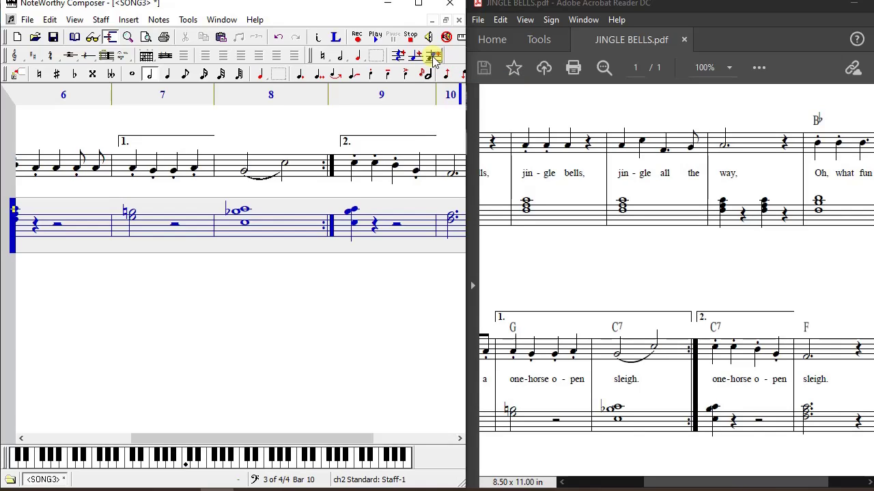
left_click(300, 75)
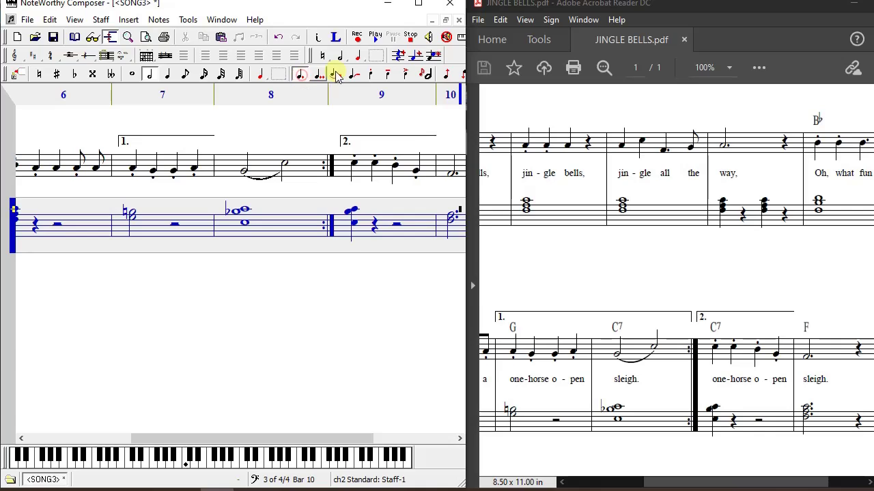
left_click(434, 56)
left_click(434, 57)
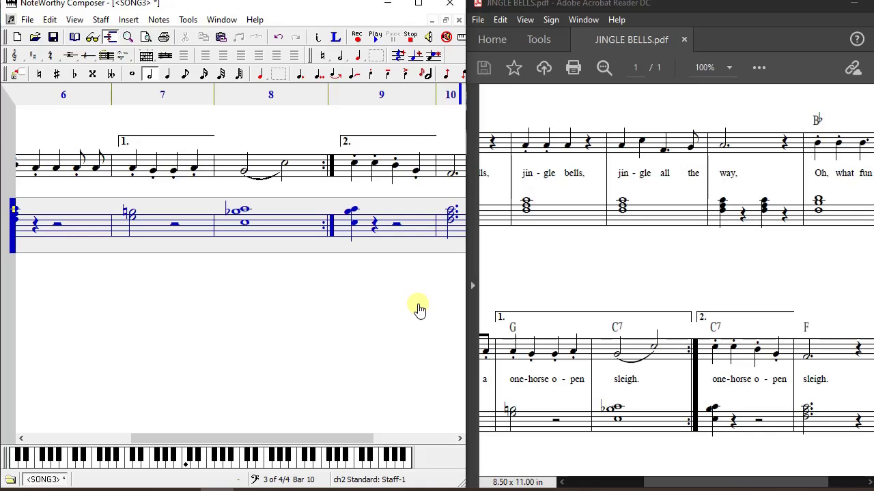
left_click(168, 74)
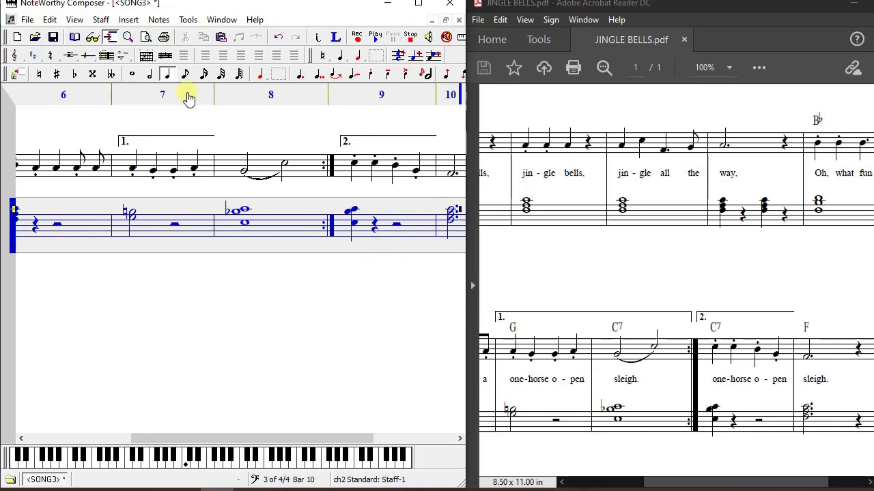
key("space")
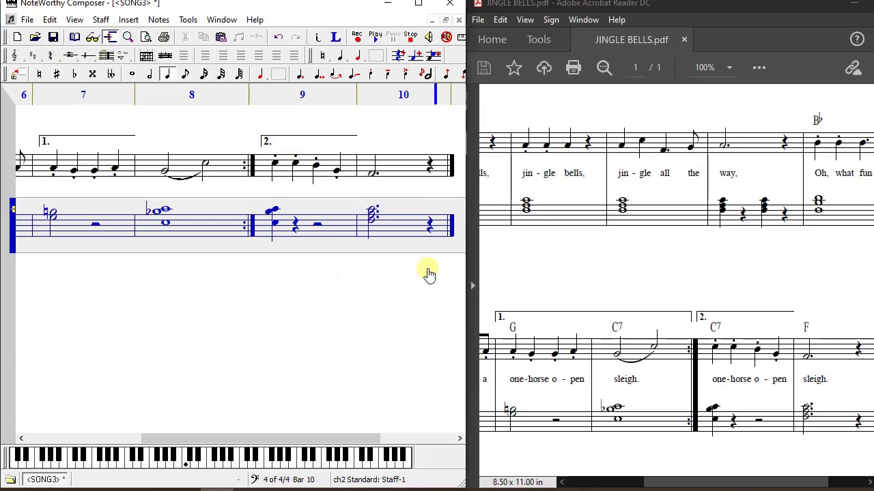